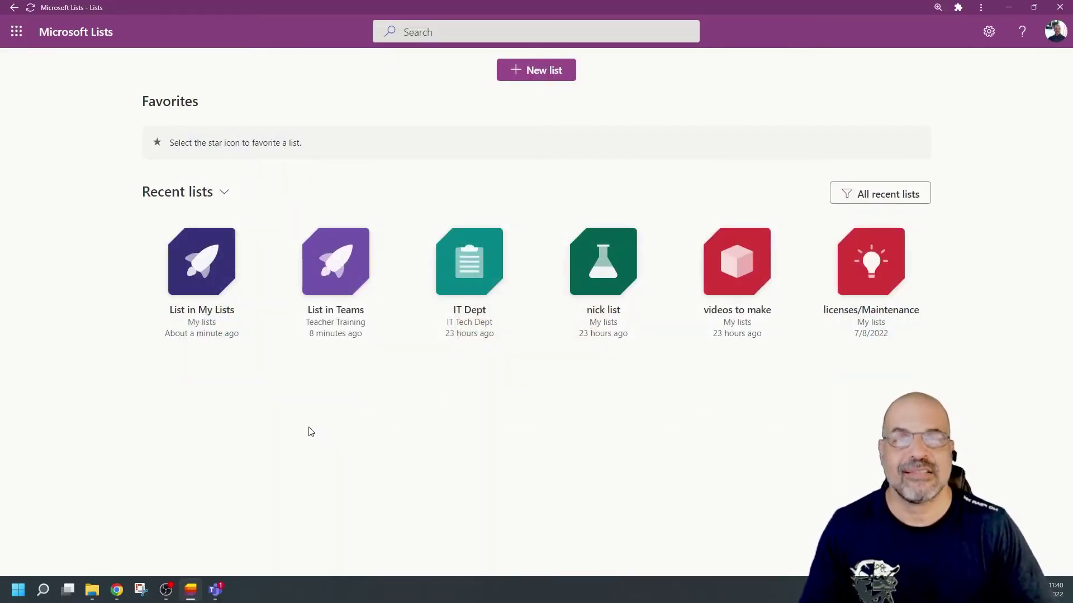
Step: Compare the date formats in List in My Lists and List in Teams, then return to the lists home page
mouse_move(220, 347)
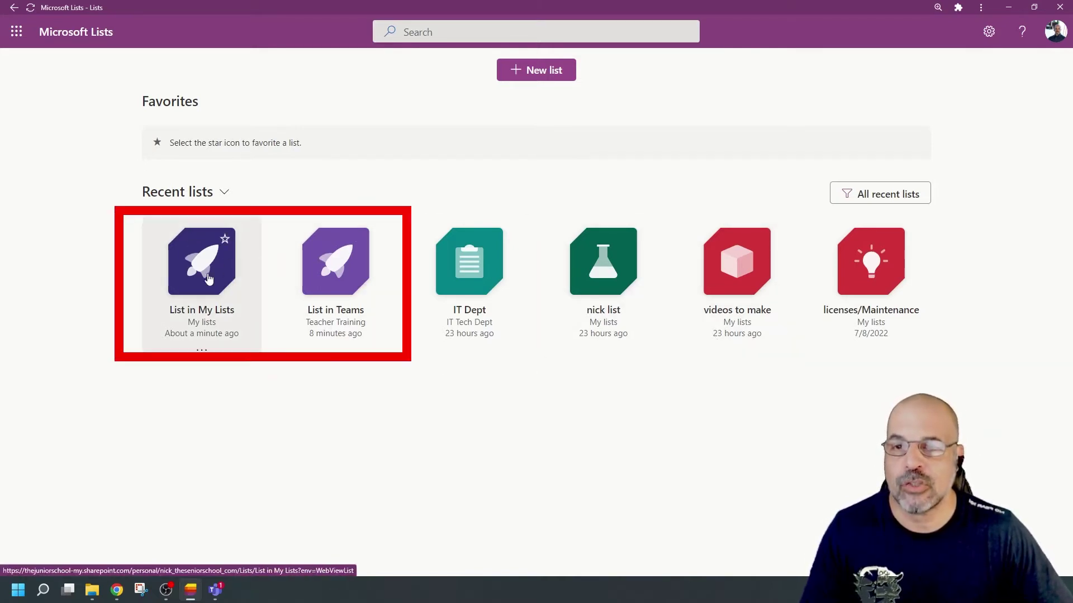
mouse_move(347, 262)
mouse_move(256, 285)
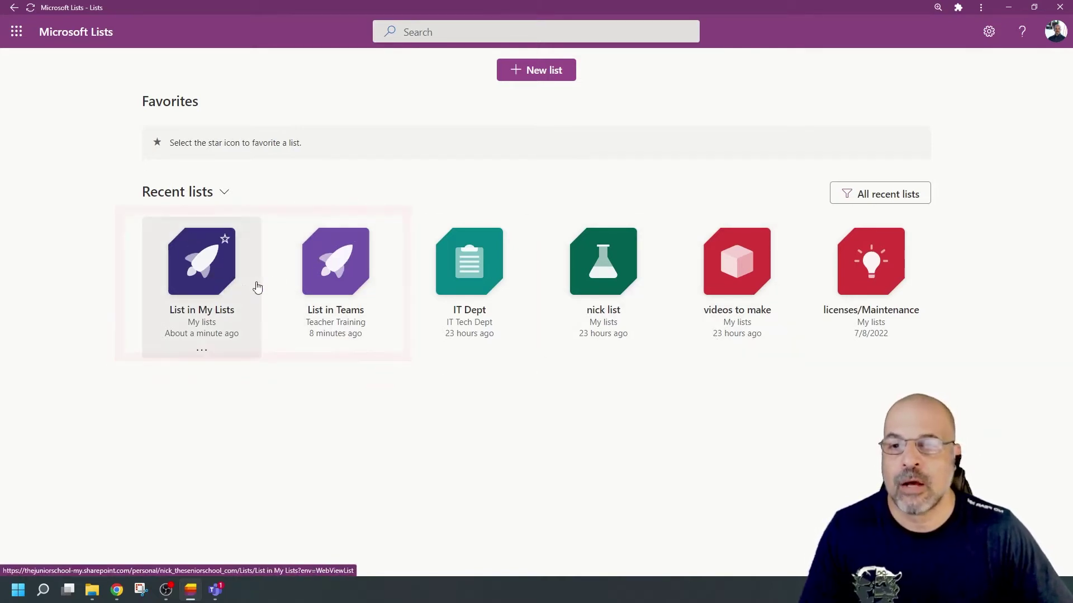
left_click(210, 287)
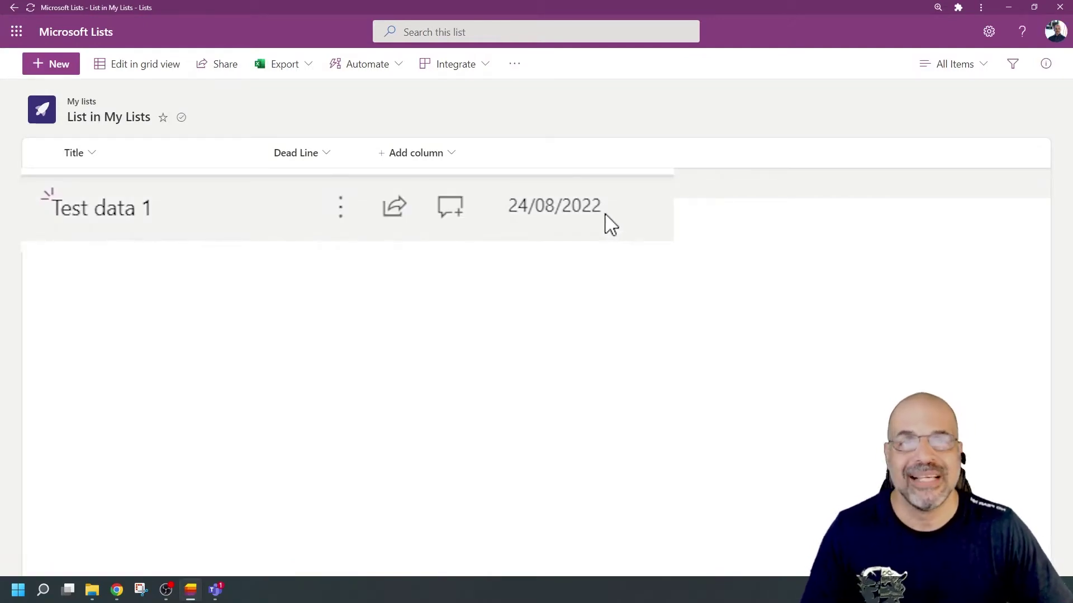
left_click(106, 33)
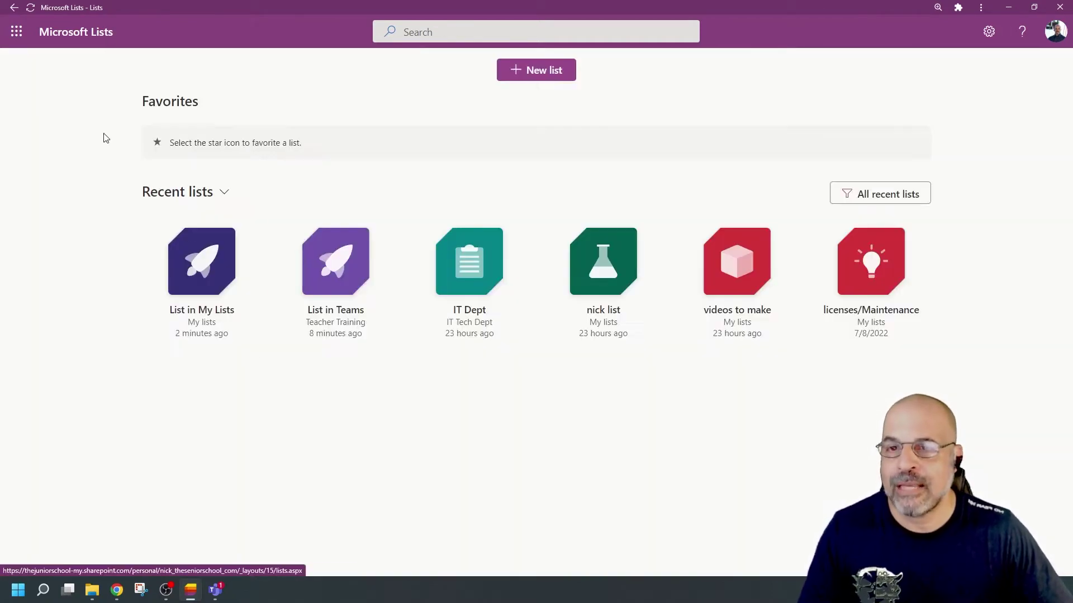
left_click(347, 276)
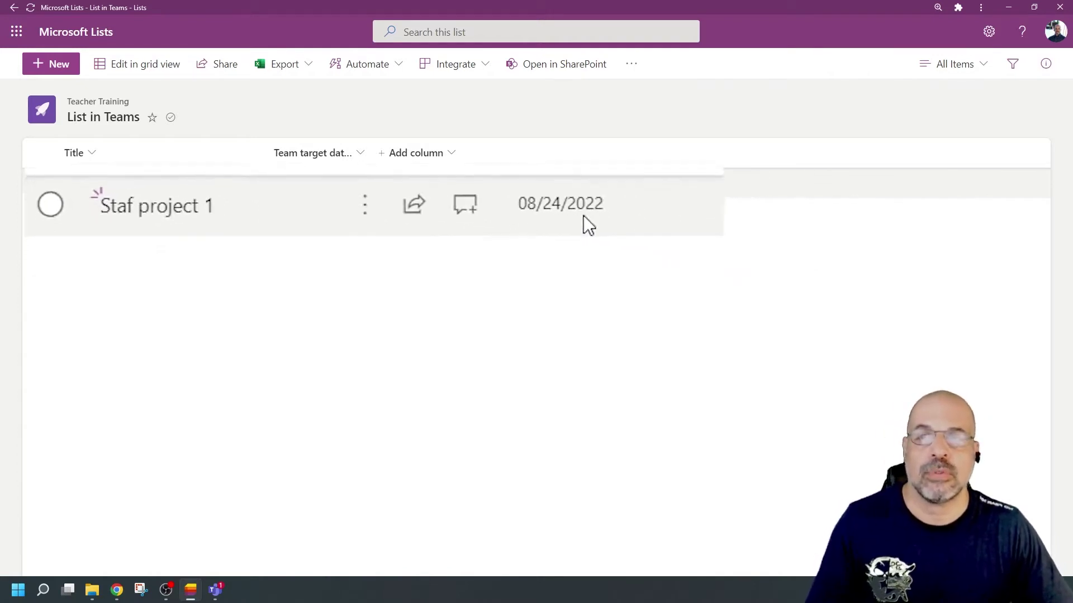
left_click(106, 34)
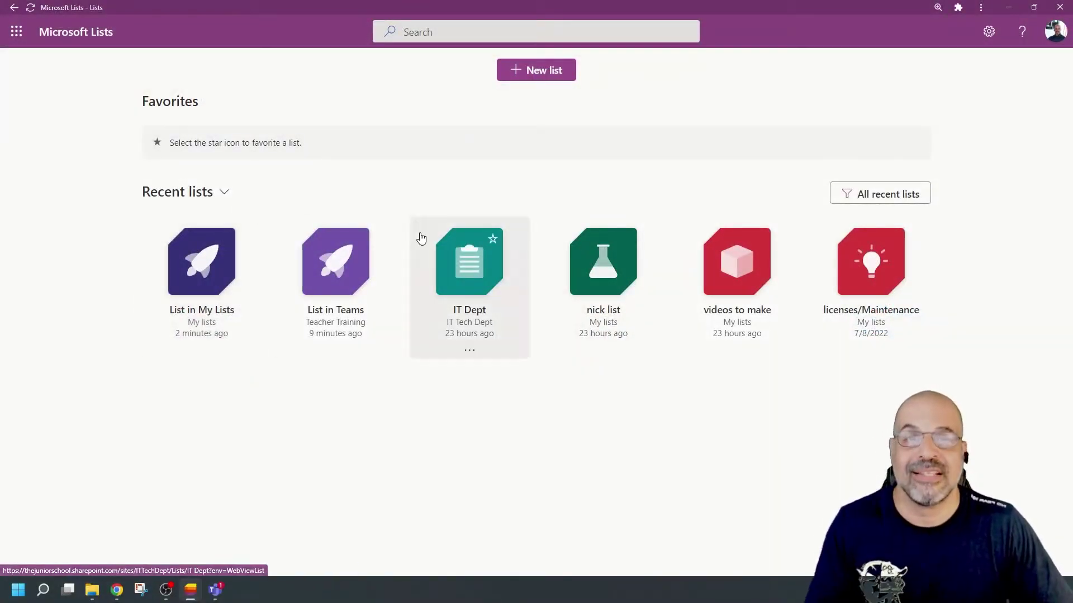
left_click(547, 77)
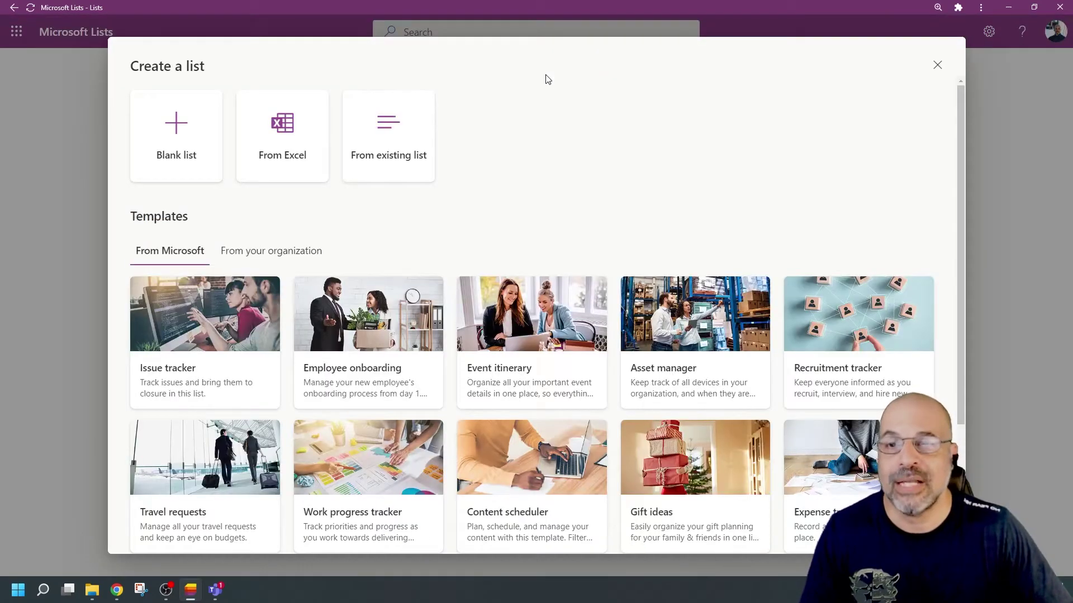
left_click(177, 142)
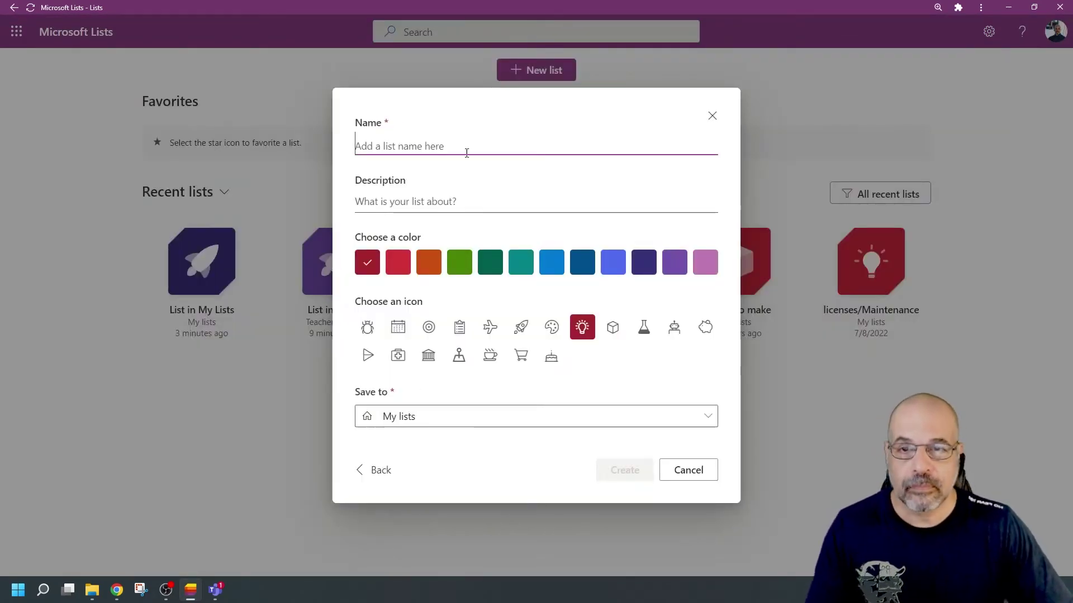
type("te")
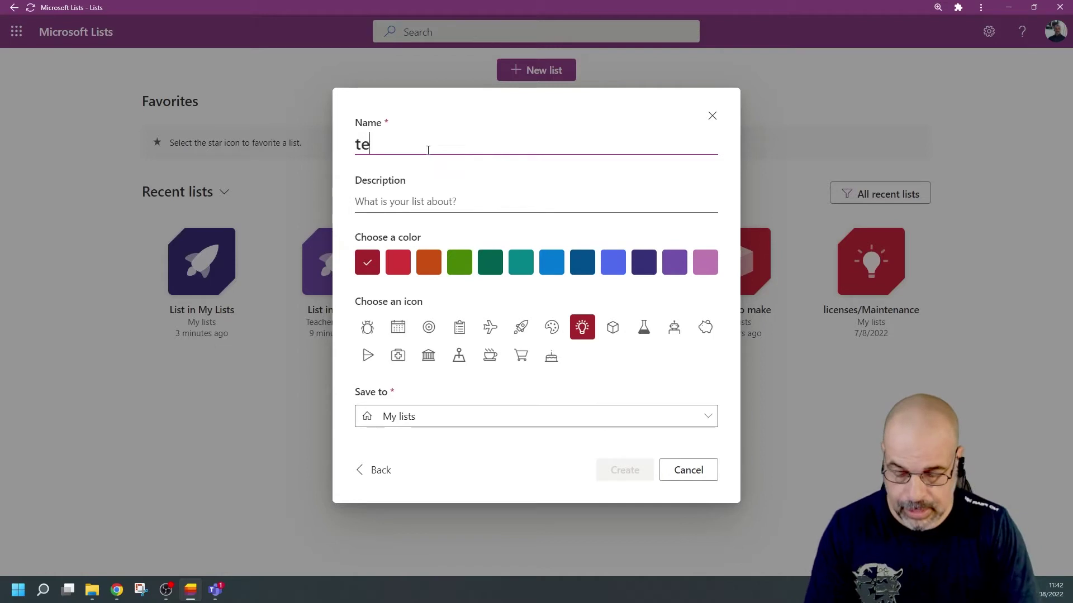
type("st list")
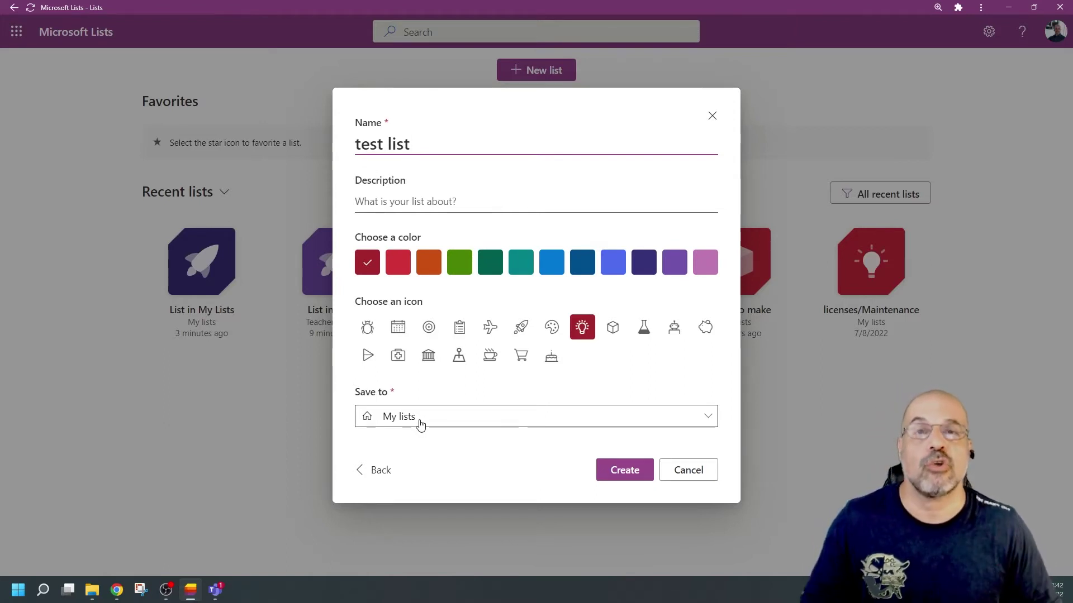
left_click(420, 425)
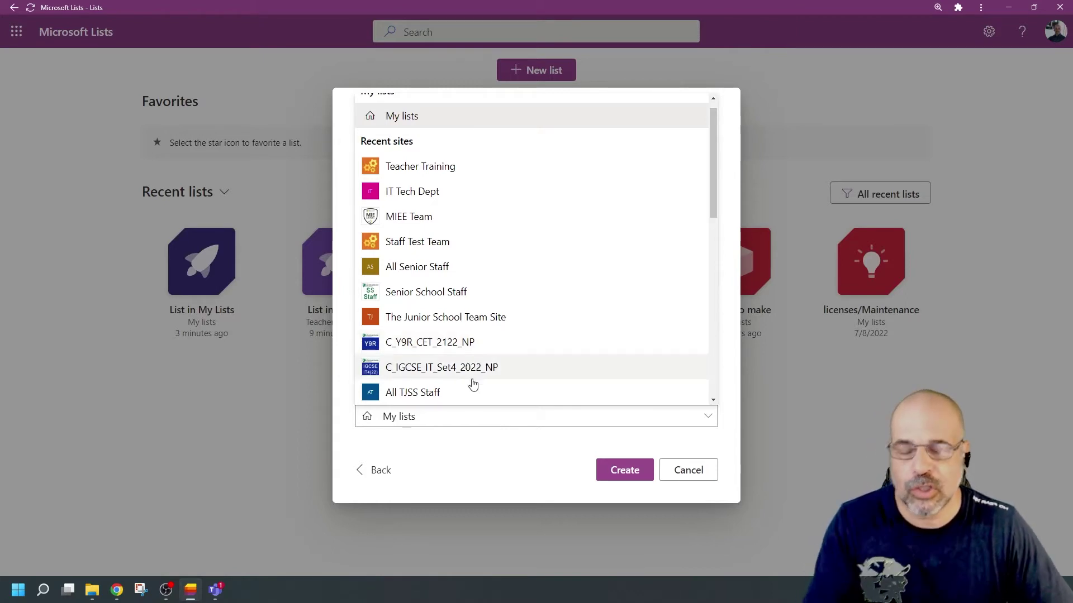
left_click(690, 471)
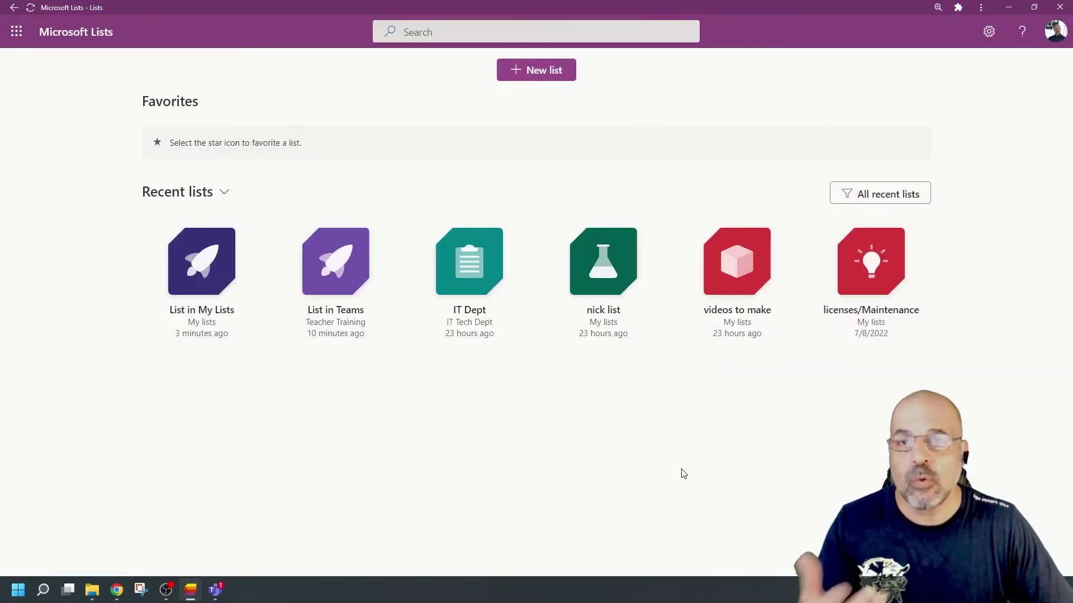
Step: Switch to Microsoft Teams and show the options for adding a tab to the Teacher Training General channel
left_click(217, 590)
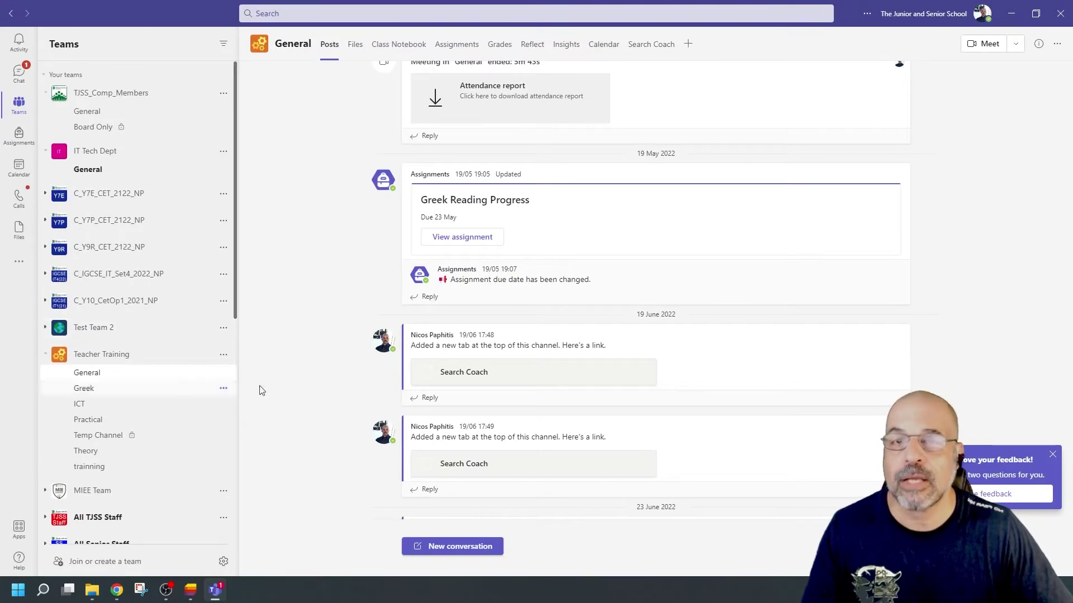
left_click(688, 44)
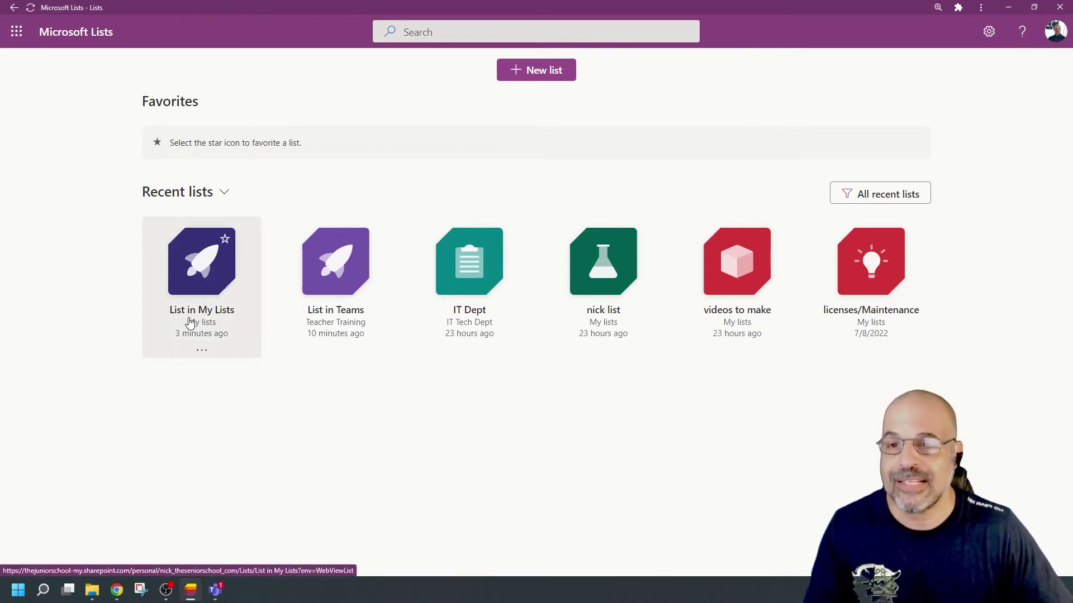
Step: Review List in My Lists and open the regional settings of the personal OneDrive site in the browser
left_click(211, 274)
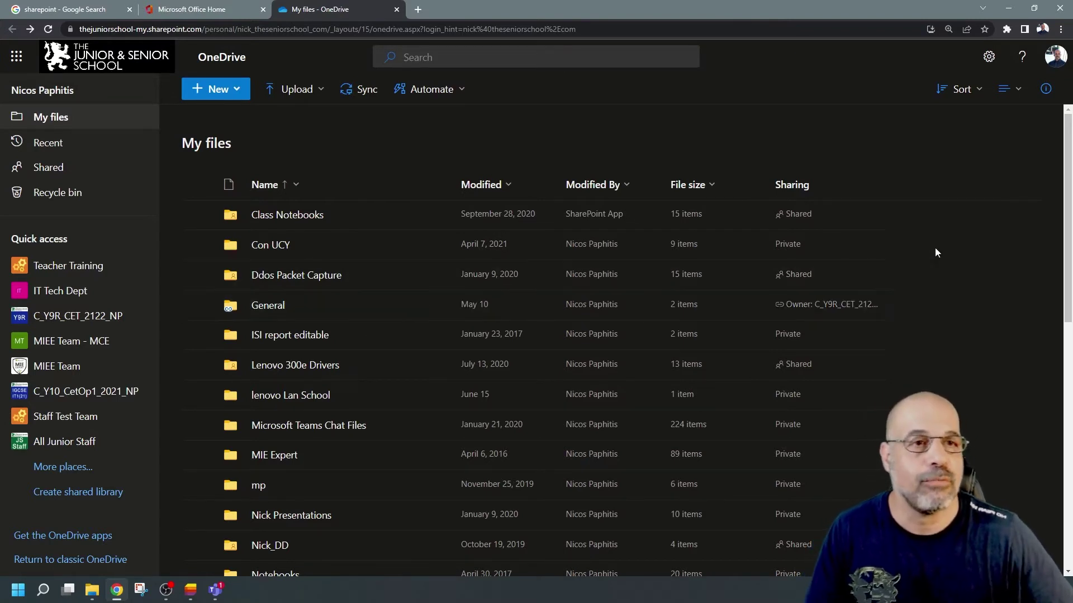
left_click(990, 61)
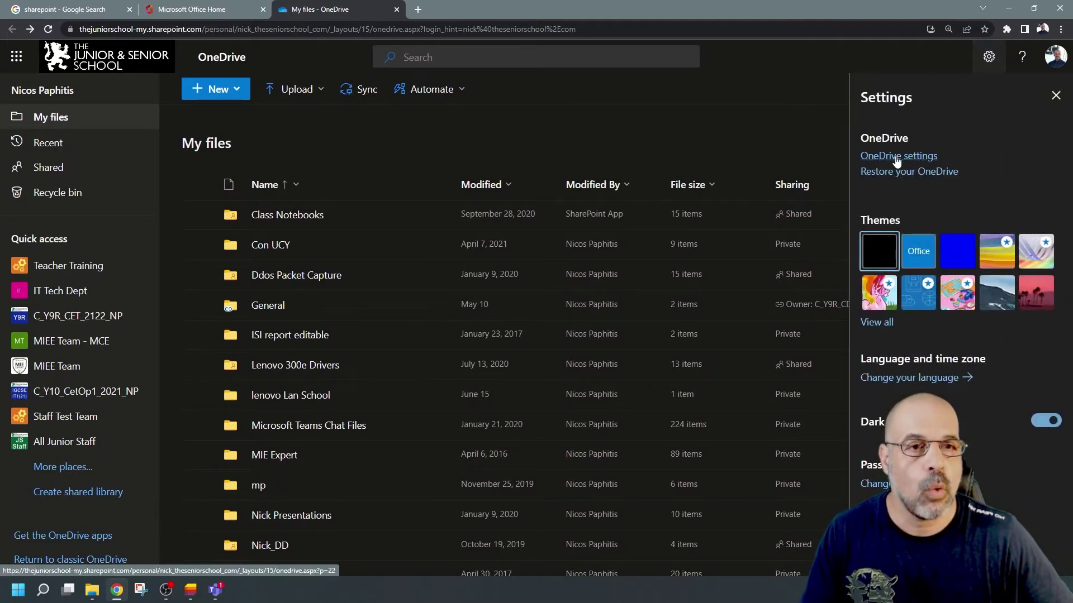
left_click(895, 156)
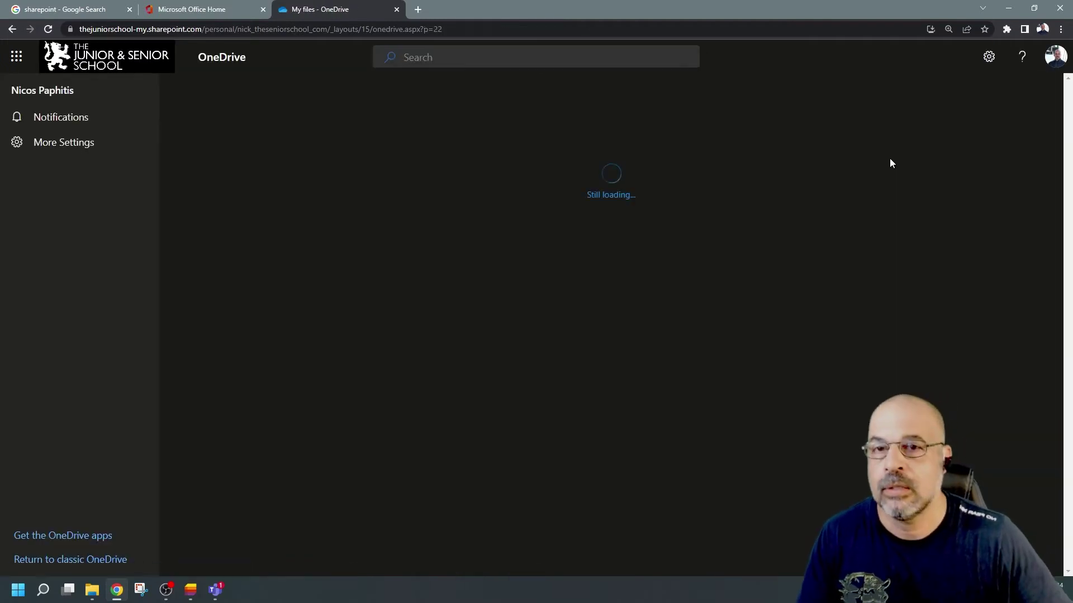
left_click(70, 147)
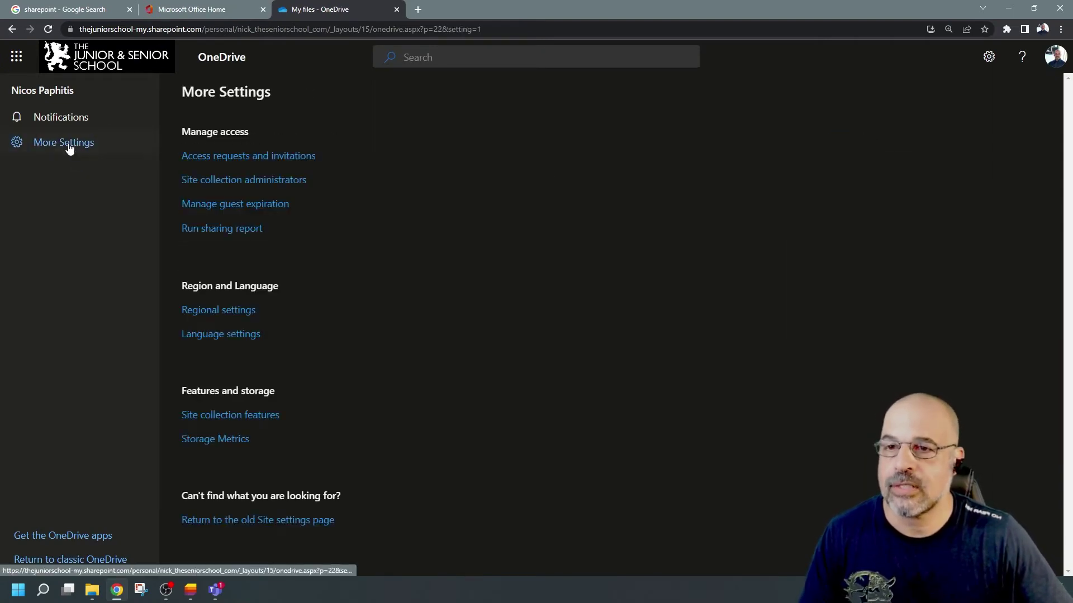
left_click(209, 312)
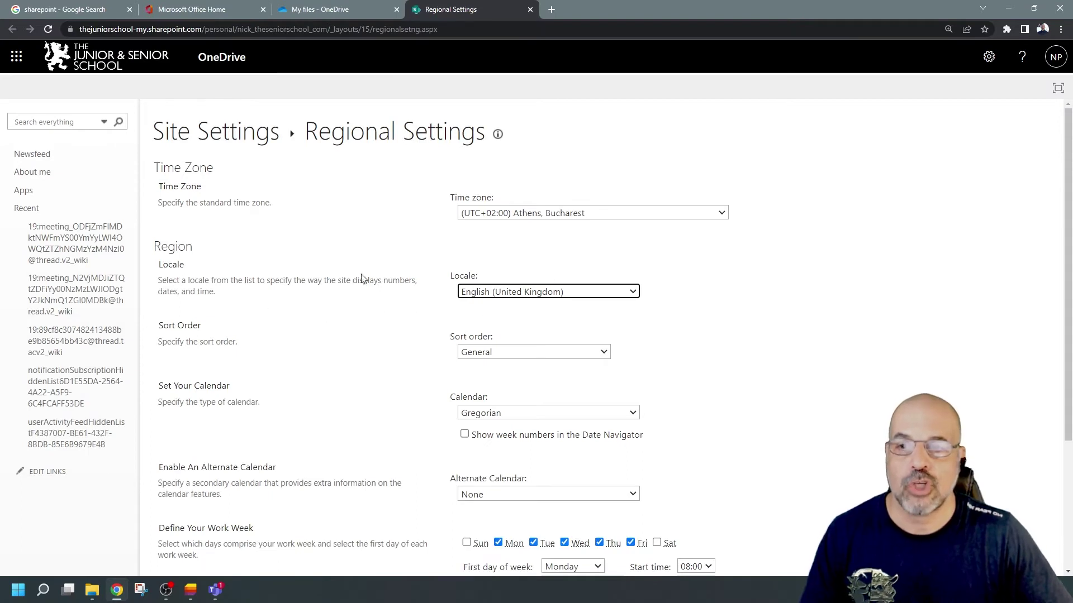
Step: Set the OneDrive site's locale to English (United States) and save the regional settings
left_click(525, 293)
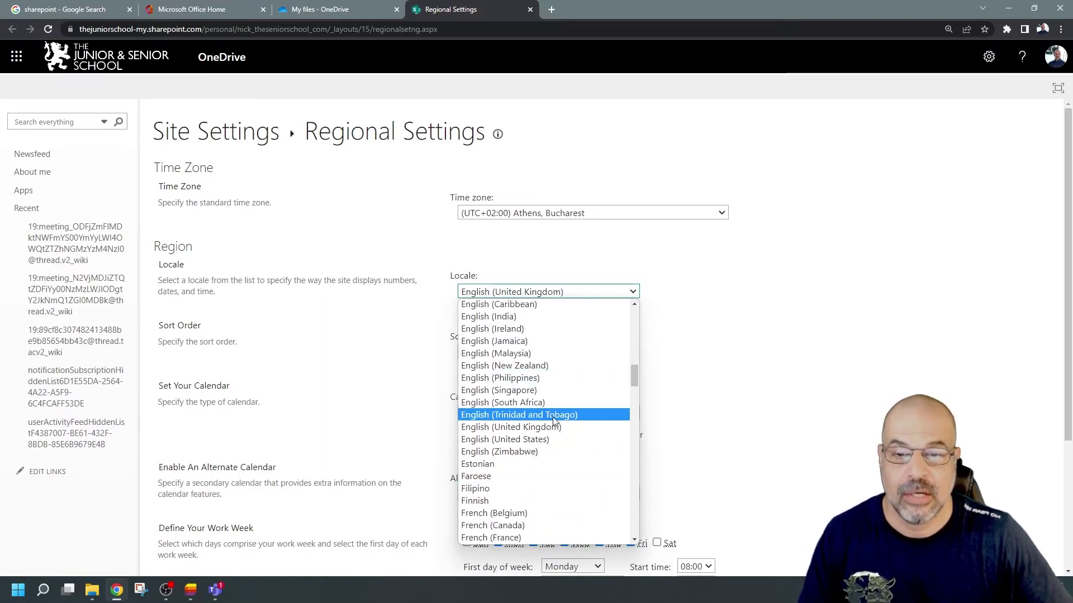
left_click(546, 441)
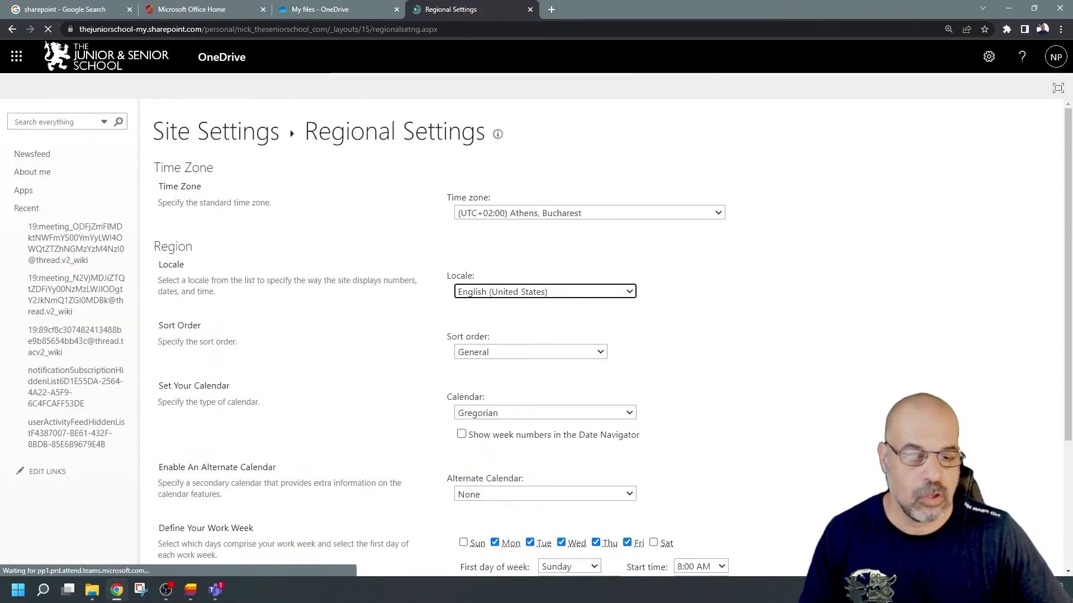
scroll(559, 335, "down", 3)
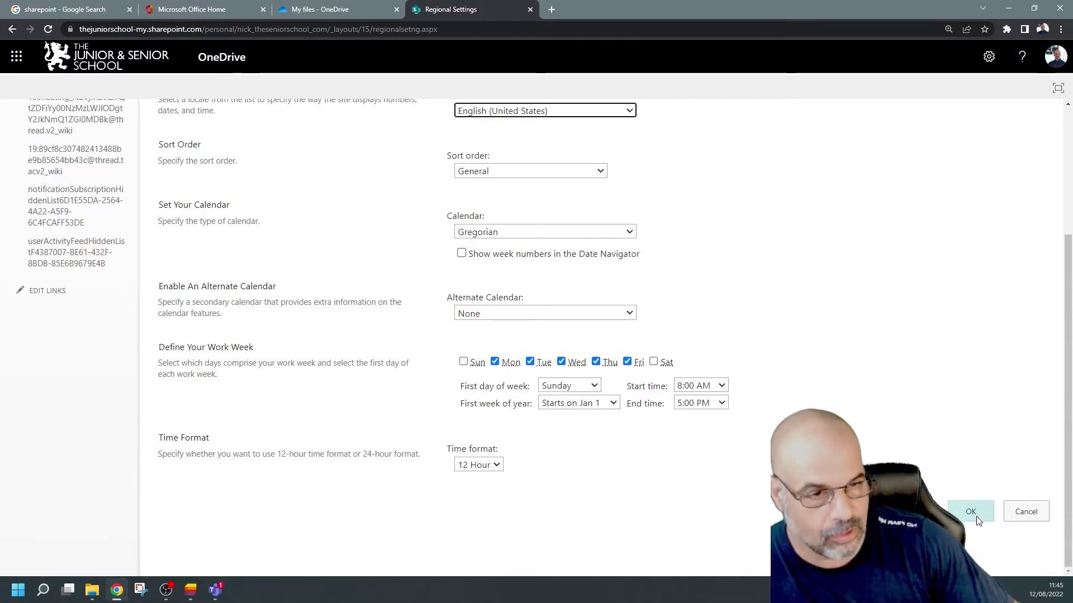
left_click(972, 512)
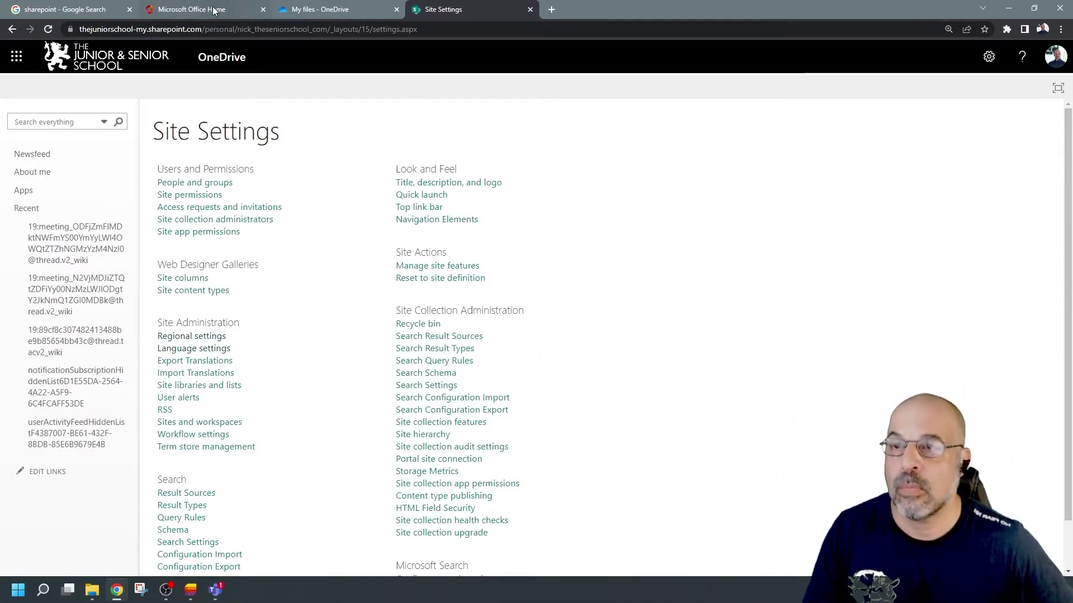
Step: Switch to Microsoft Lists and reload List in My Lists to check the Dead Line column's date format
left_click(191, 593)
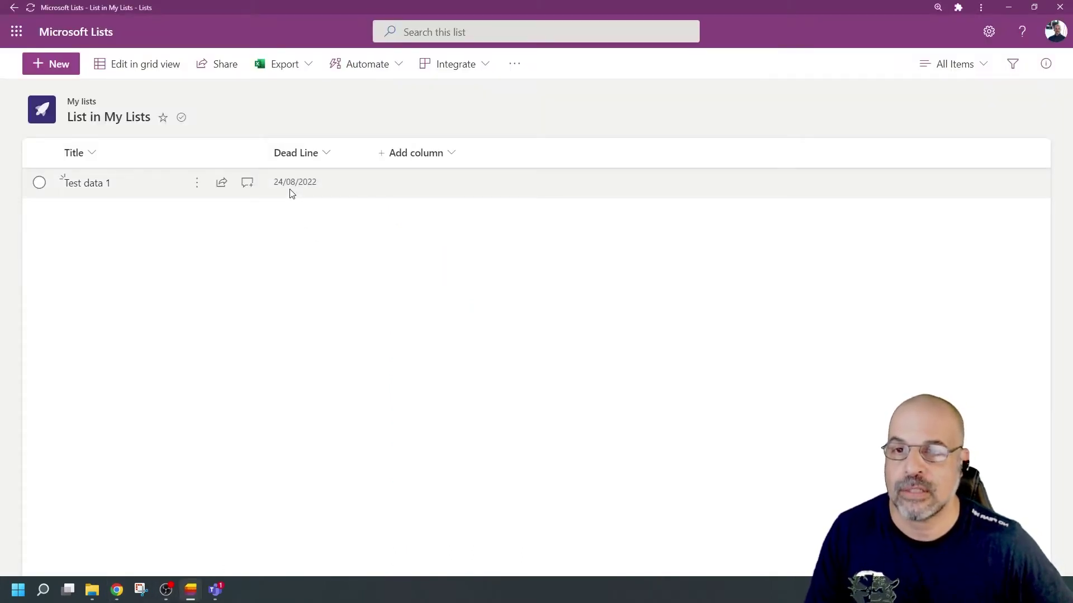
left_click(80, 35)
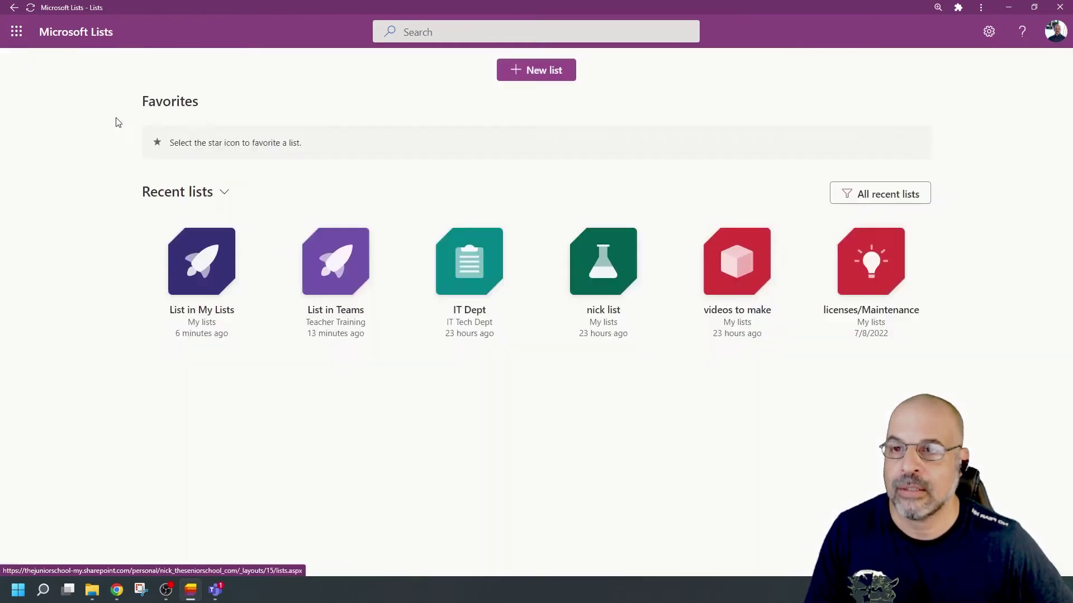
left_click(204, 258)
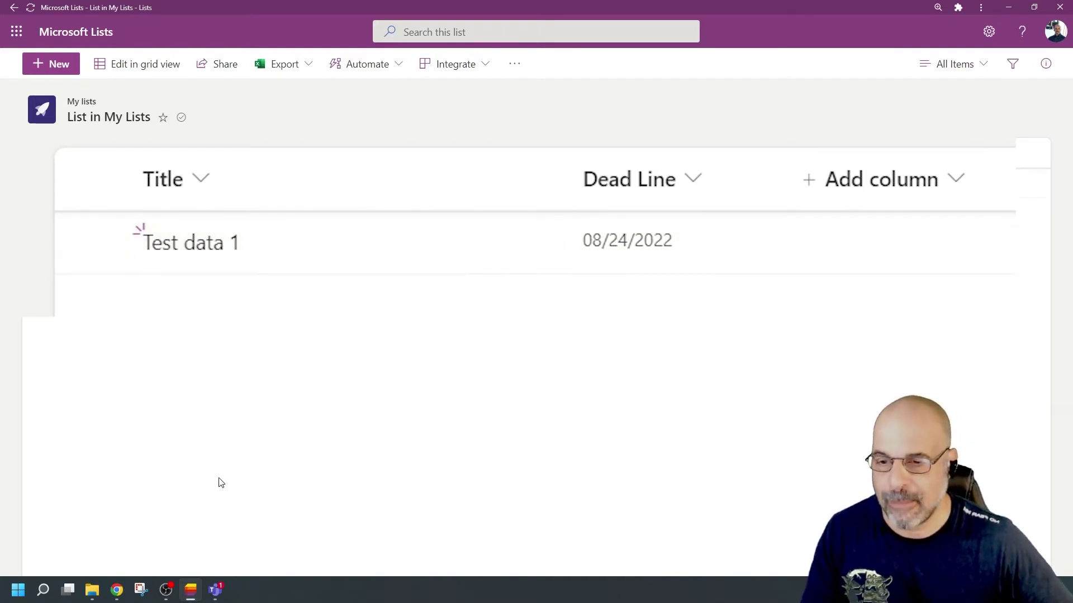
Step: Reopen the OneDrive regional settings in the browser, set the locale to English (United Kingdom), and save
mouse_move(118, 591)
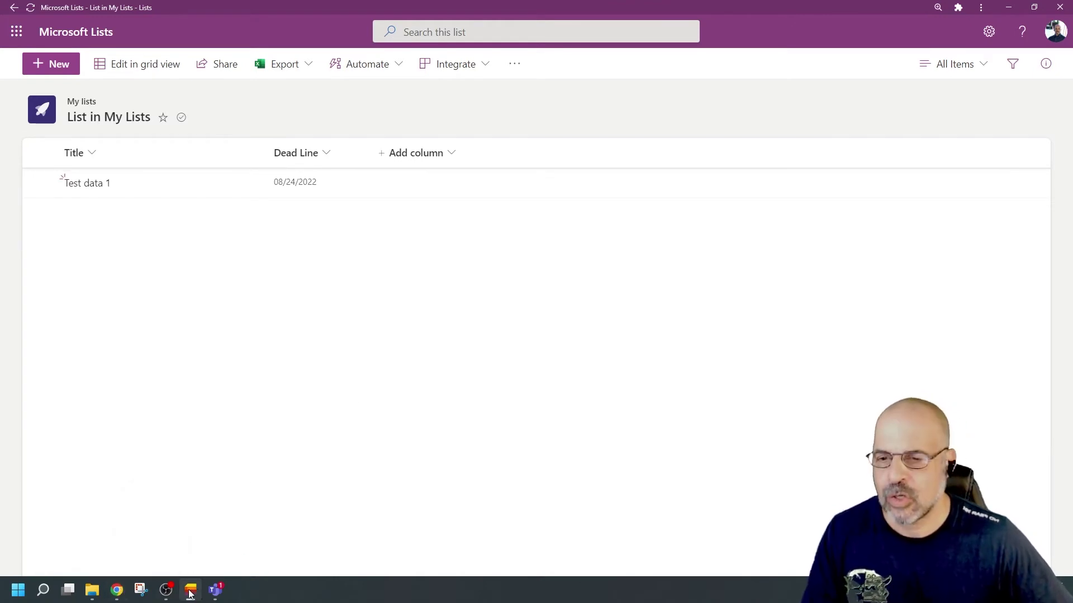
left_click(118, 591)
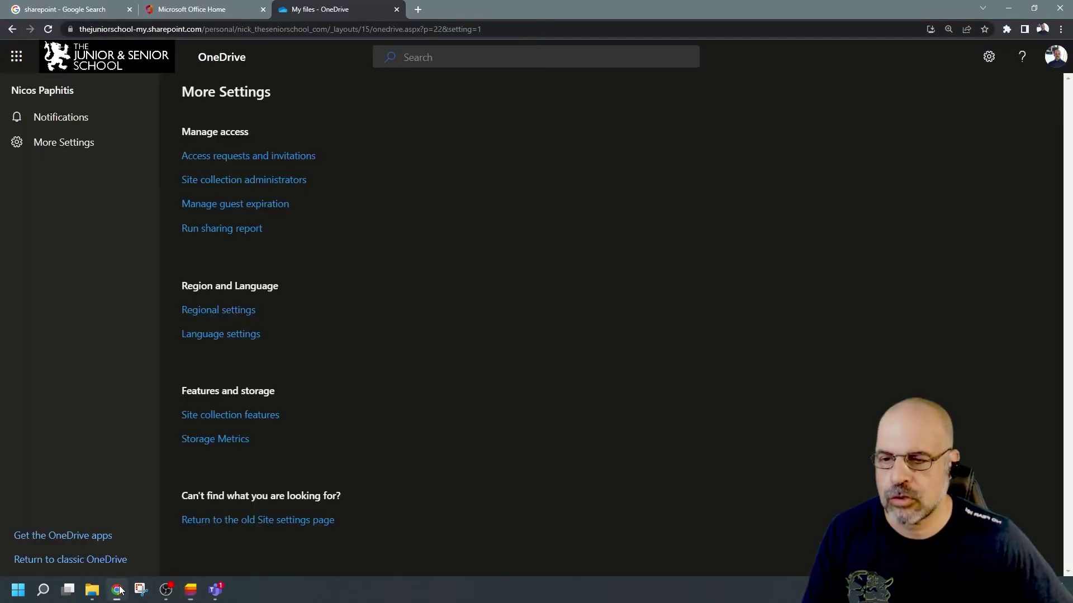
left_click(224, 312)
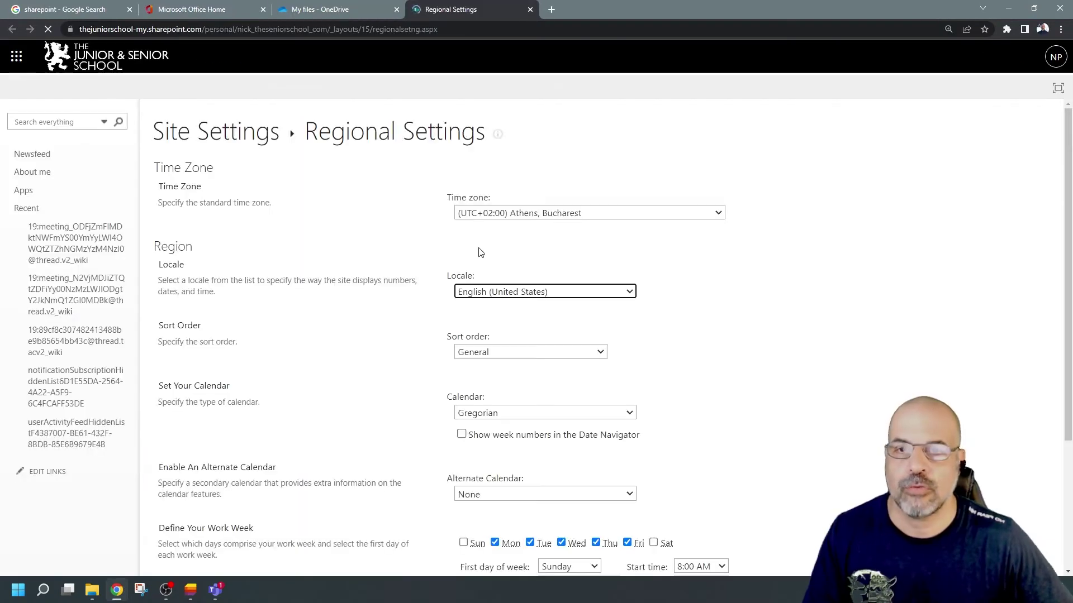
left_click(578, 297)
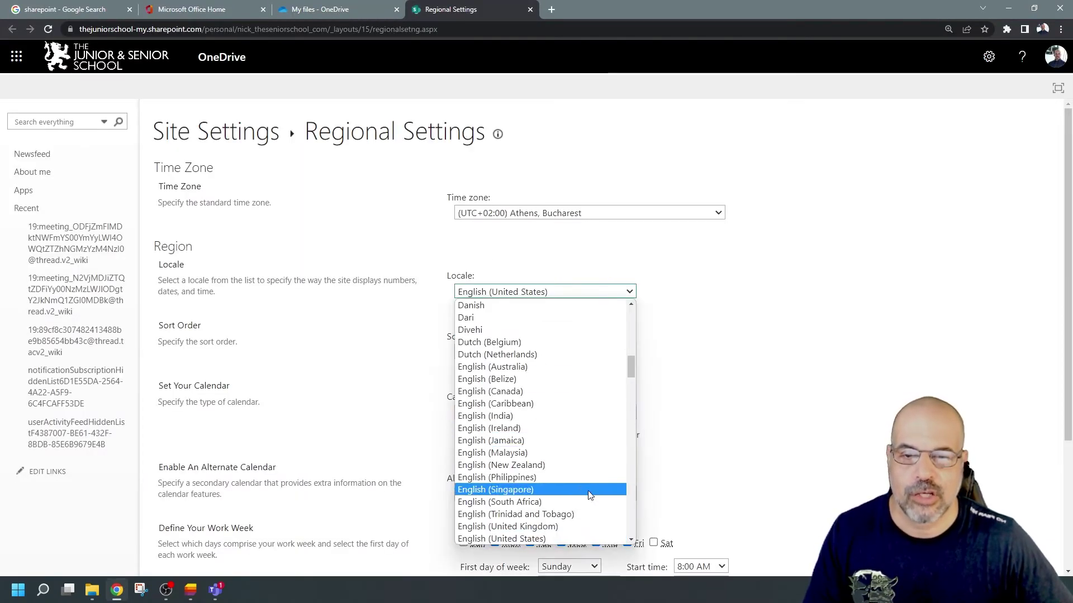
left_click(584, 526)
scroll(874, 349, "down", 3)
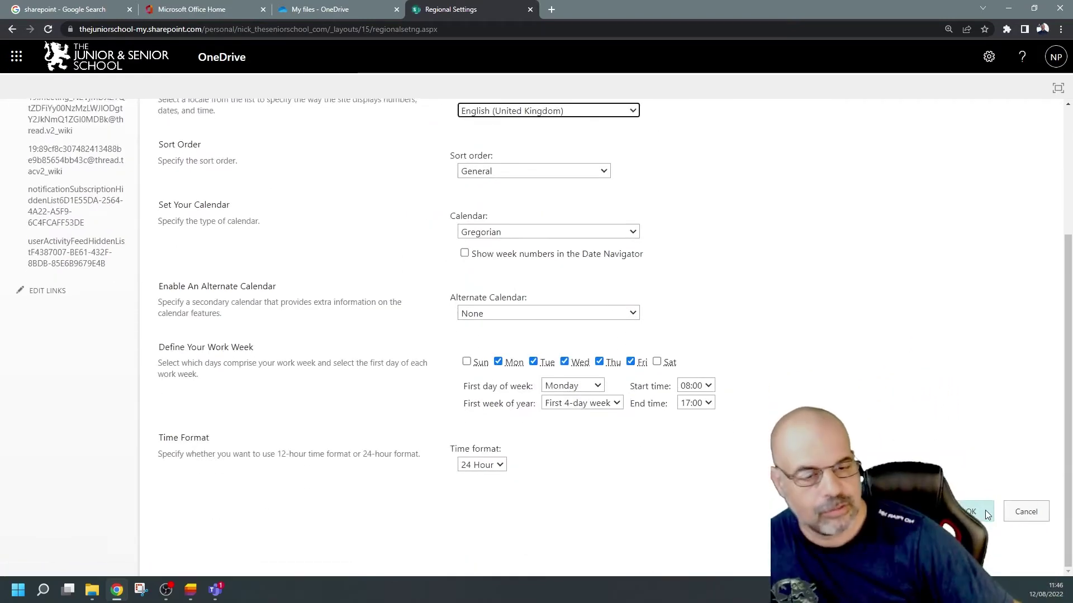
left_click(984, 511)
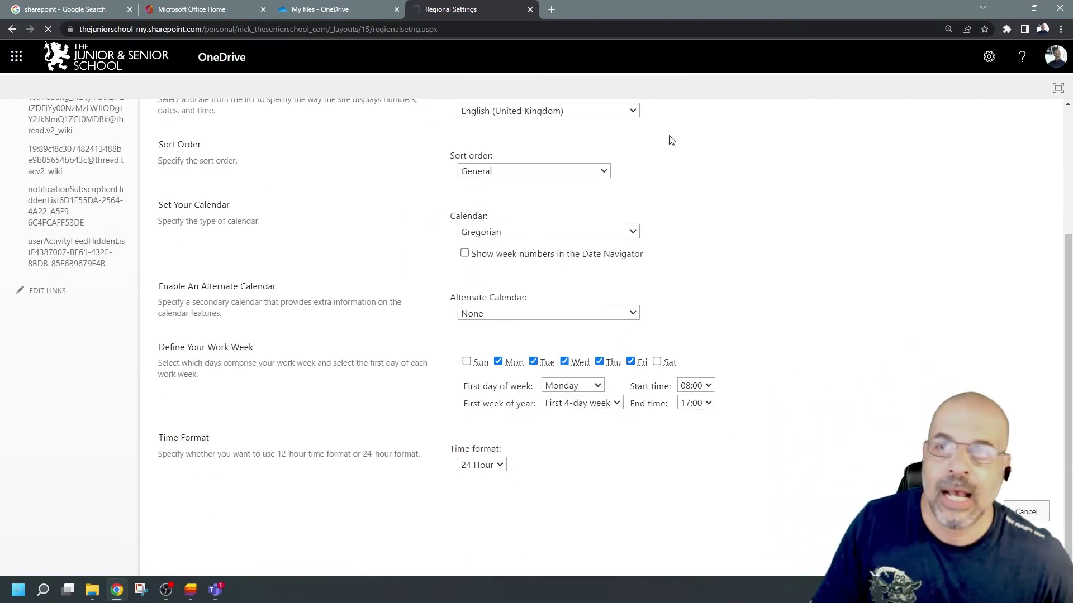
Step: Switch to Microsoft Lists, return to the lists overview, and open List in Teams on its SharePoint site
left_click(191, 590)
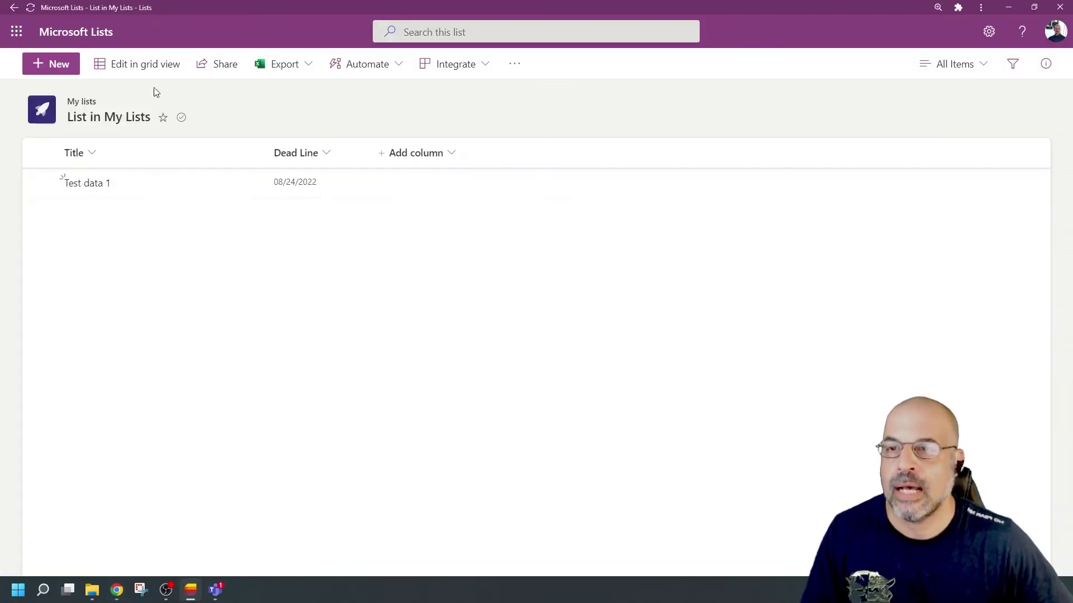
left_click(76, 32)
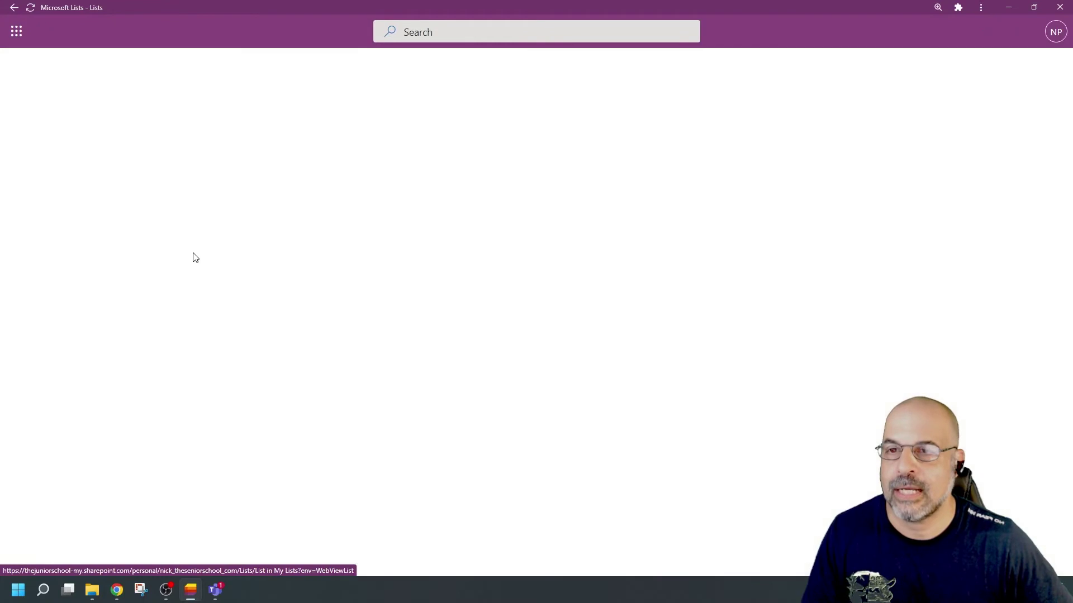
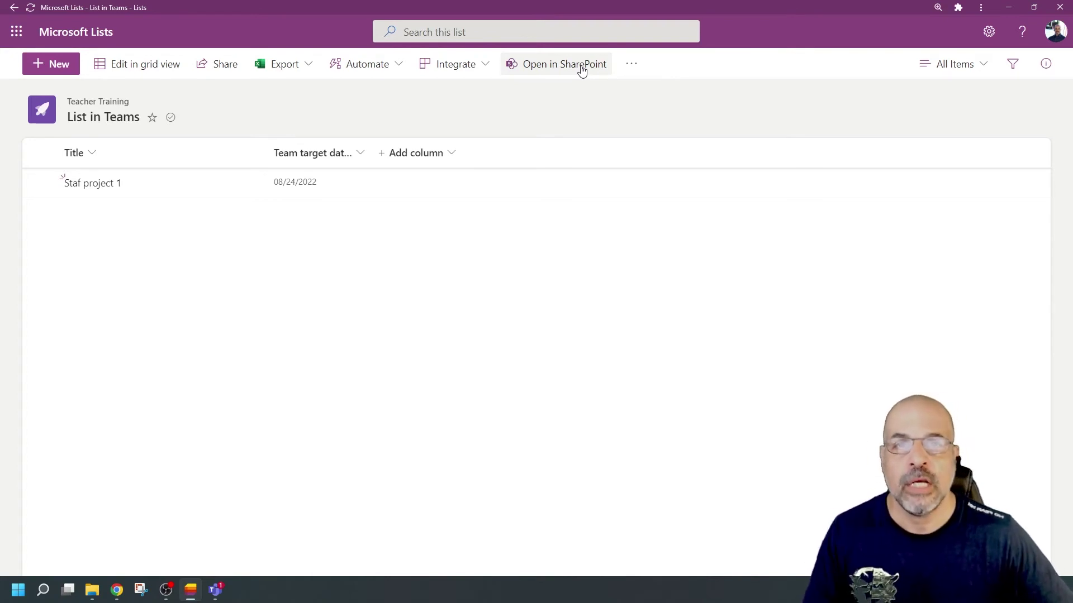
left_click(581, 68)
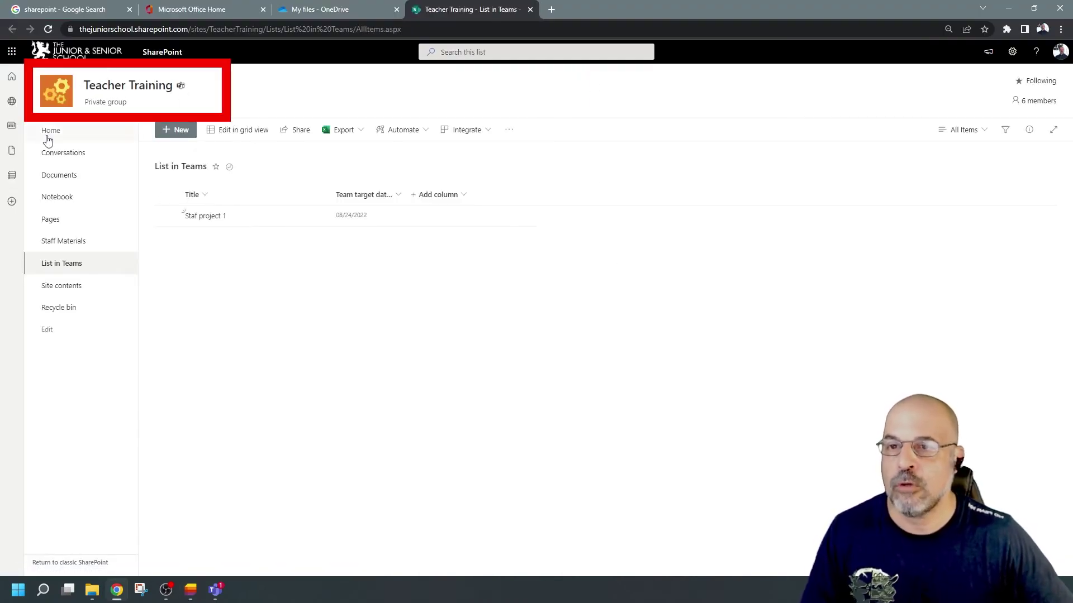
Step: Open the regional settings of the Teacher Training SharePoint site from its site contents and site settings
left_click(62, 285)
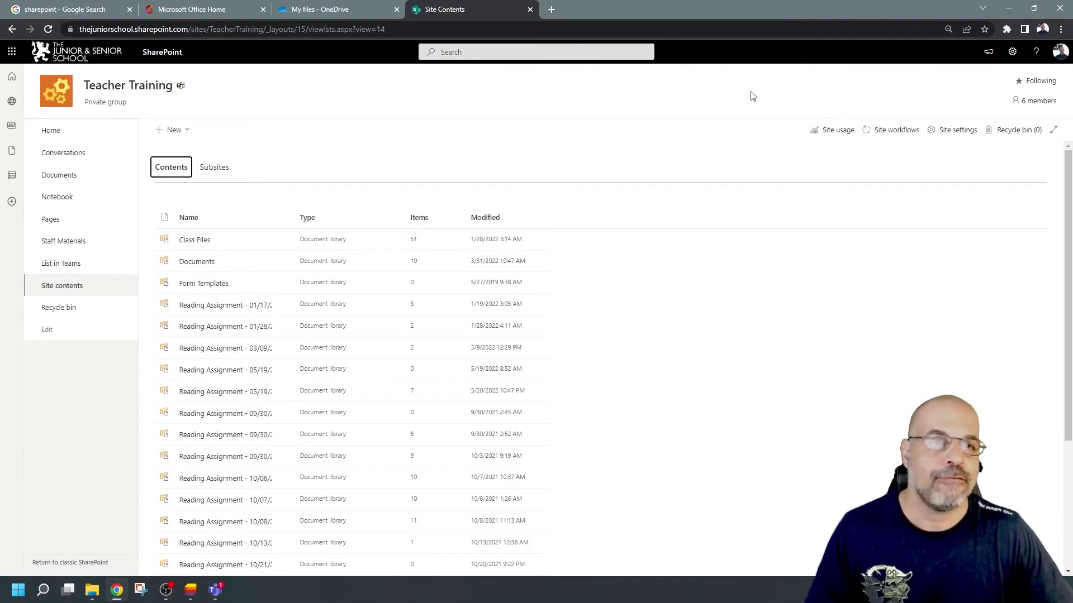
left_click(943, 139)
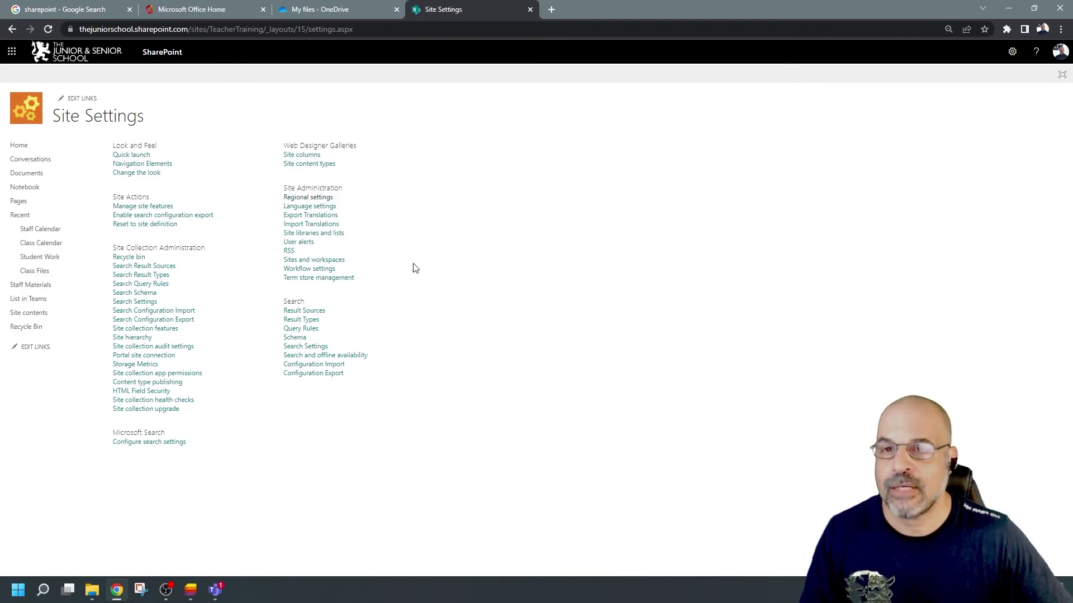
key("ctrl+plus")
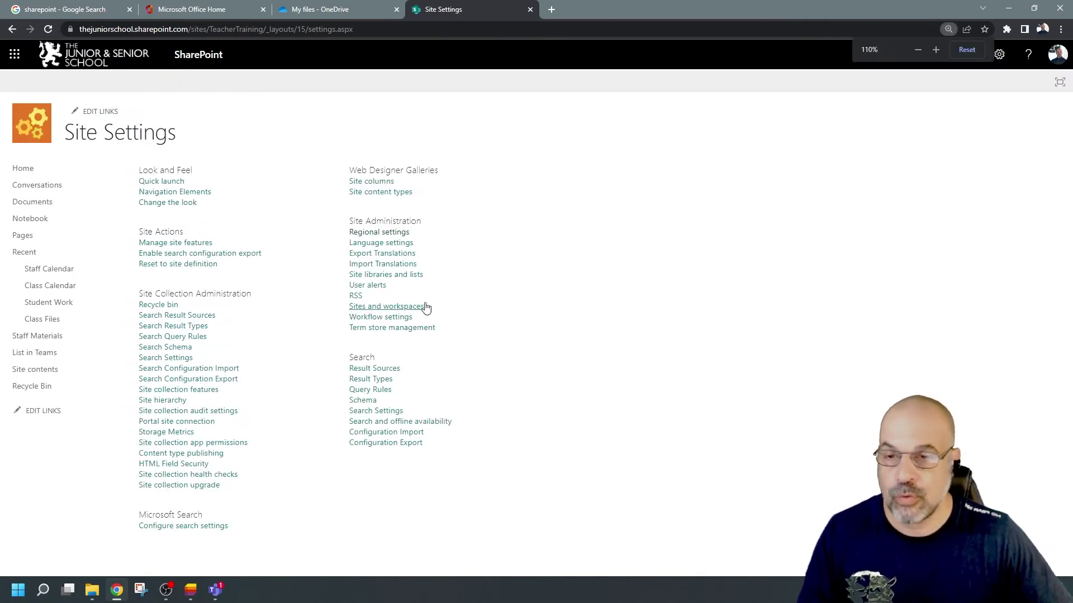
left_click(377, 233)
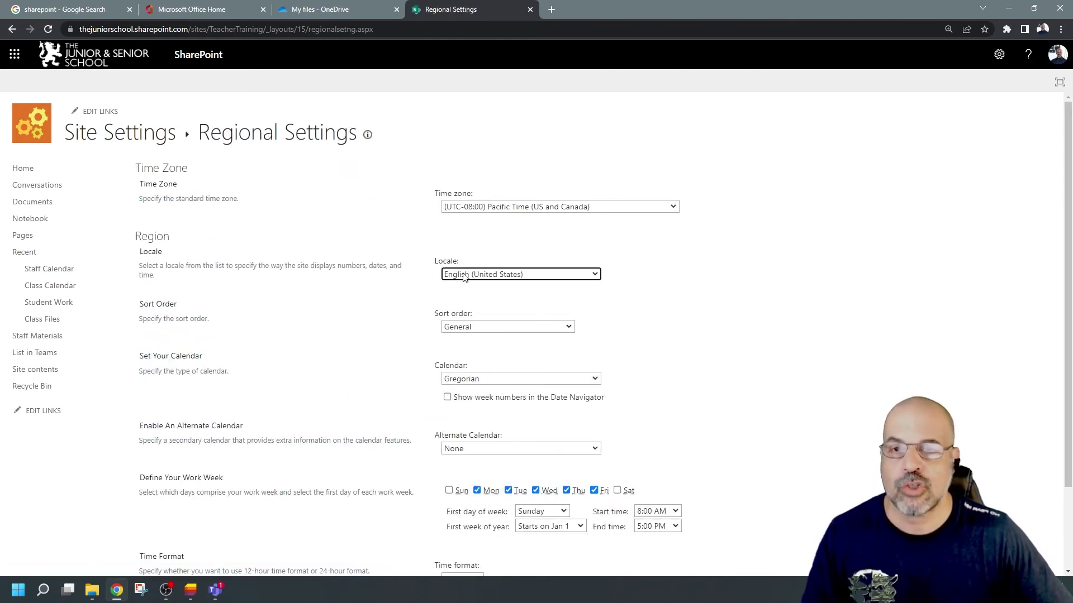
Step: Set the Teacher Training site's locale to English (United Kingdom) and save the regional settings
left_click(531, 275)
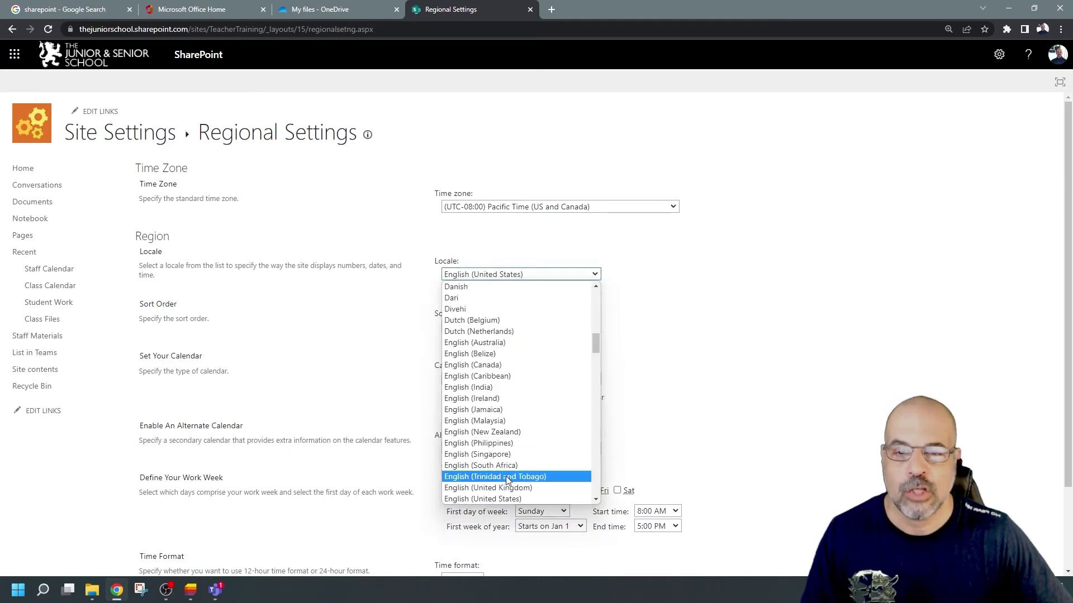
left_click(492, 488)
scroll(726, 424, "down", 2)
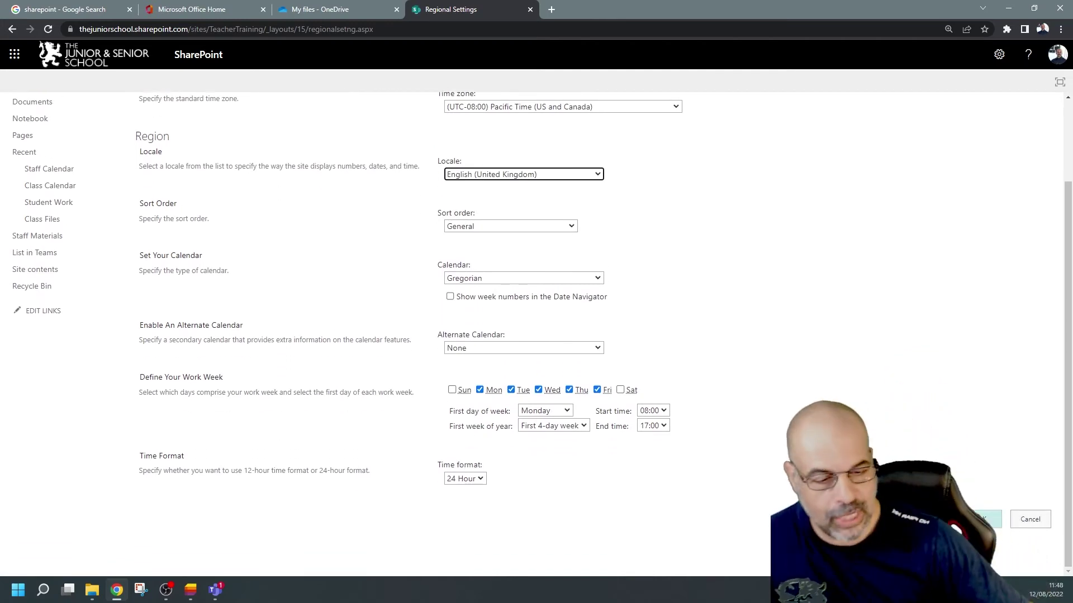
left_click(983, 519)
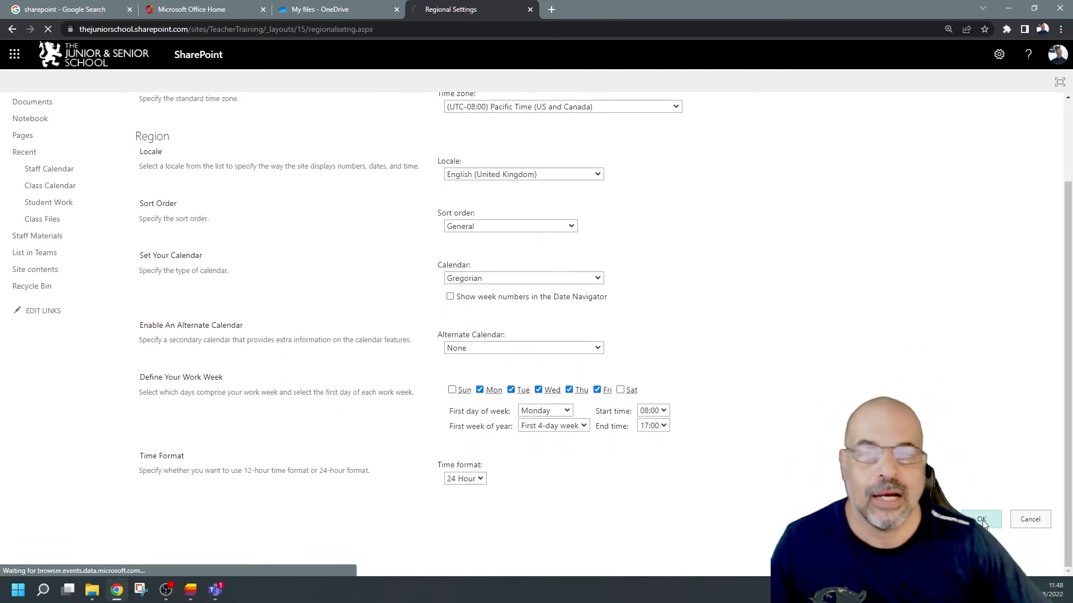
Step: Switch to Microsoft Lists and reopen List in Teams to check the date format of its target date column
left_click(199, 589)
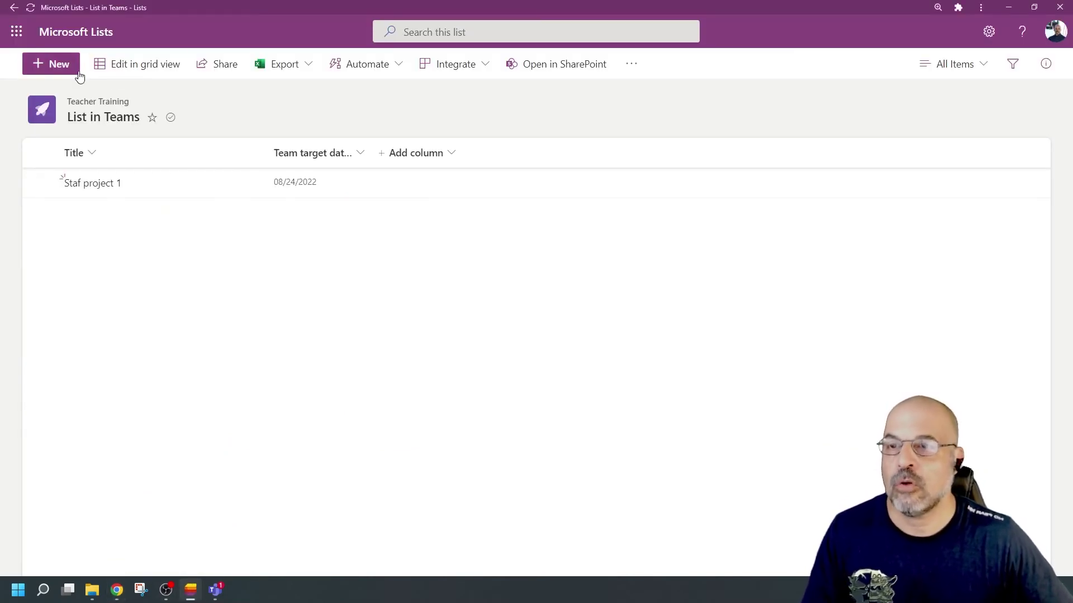
left_click(76, 34)
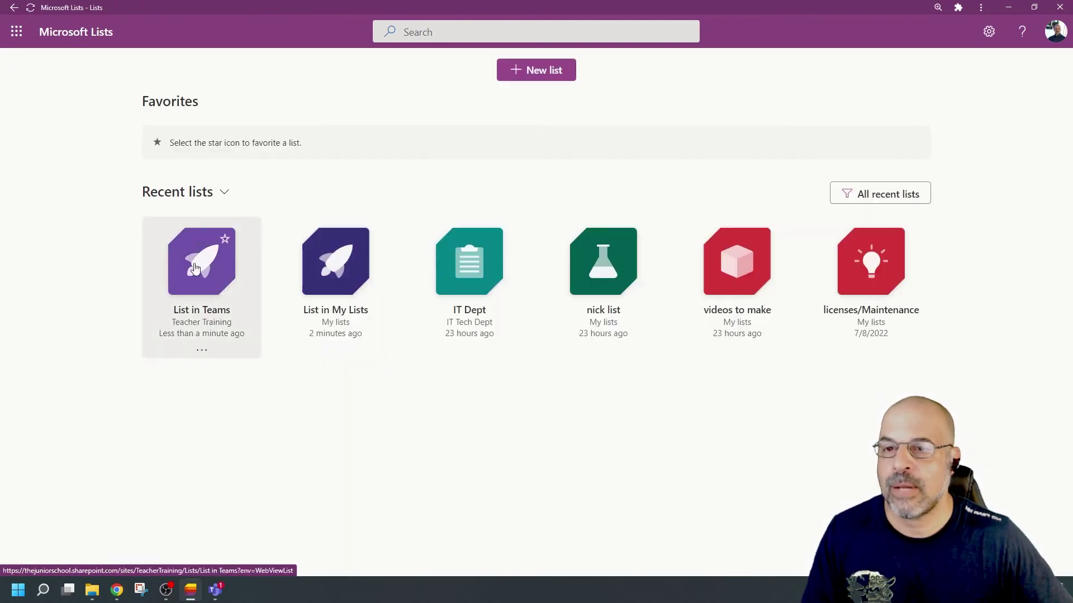
left_click(217, 293)
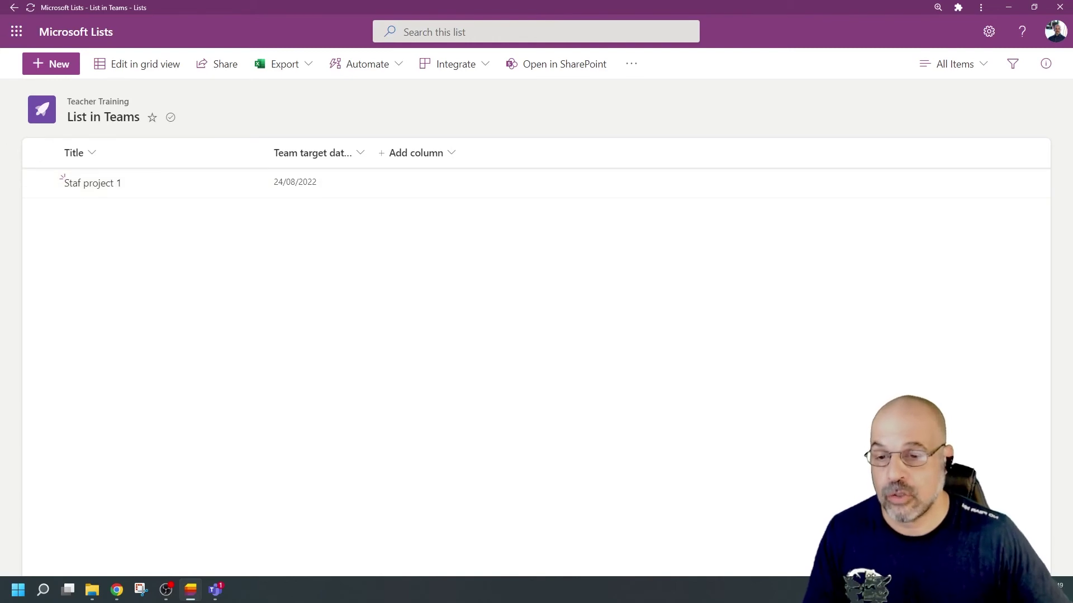
Step: Switch to Microsoft Teams and open the files of the Teacher Training team's General channel in SharePoint
left_click(215, 589)
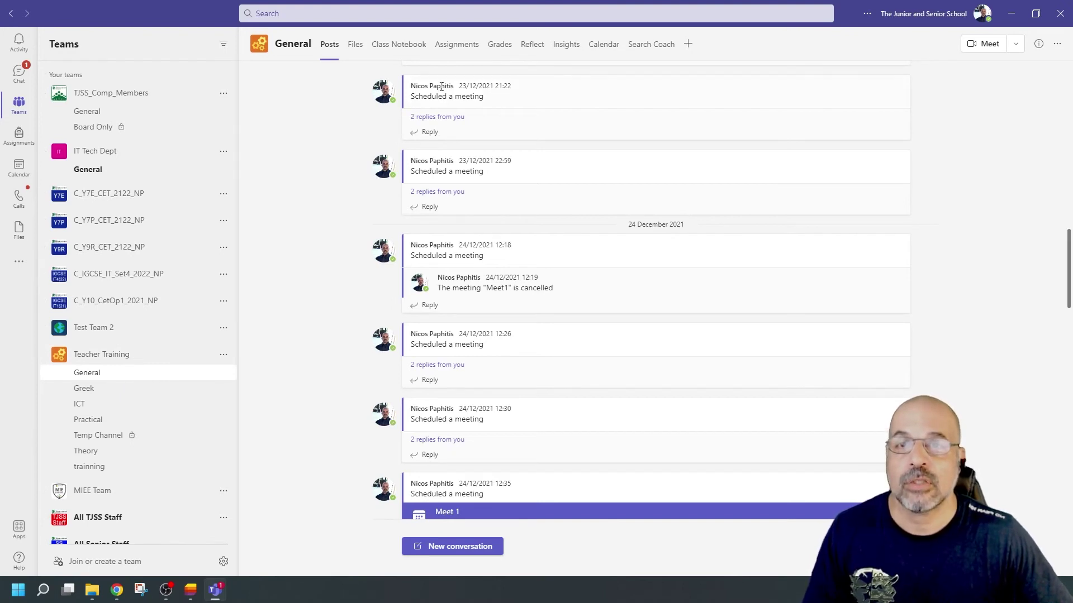
left_click(355, 45)
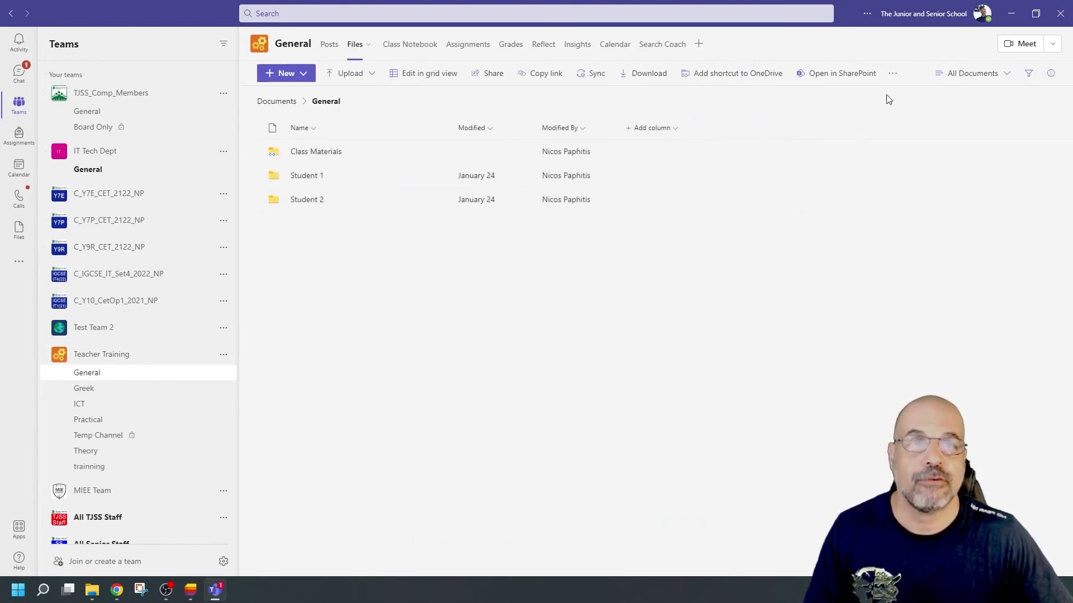
left_click(893, 74)
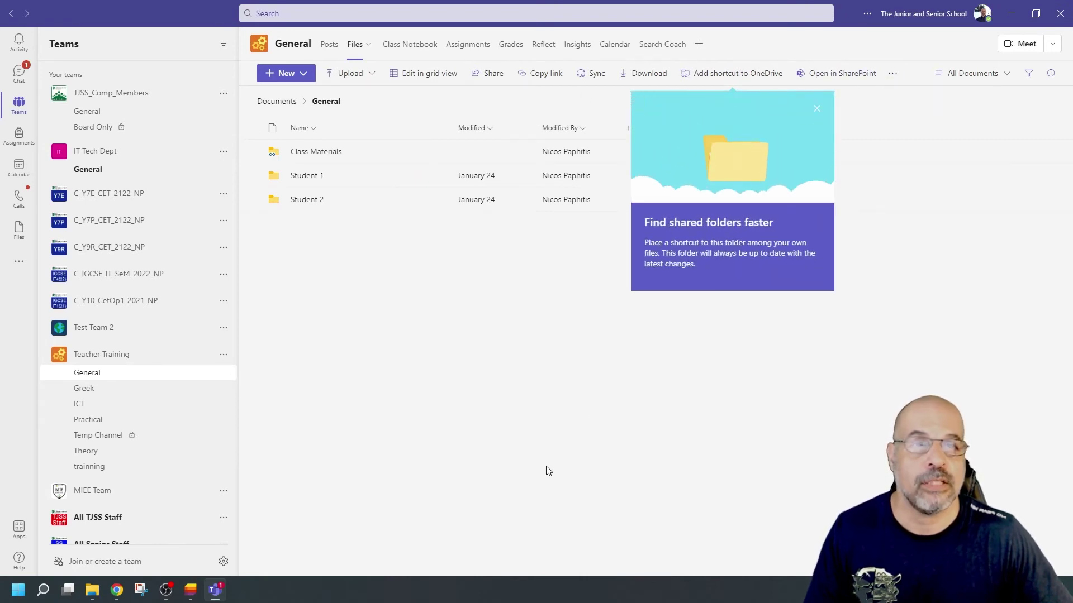
left_click(817, 109)
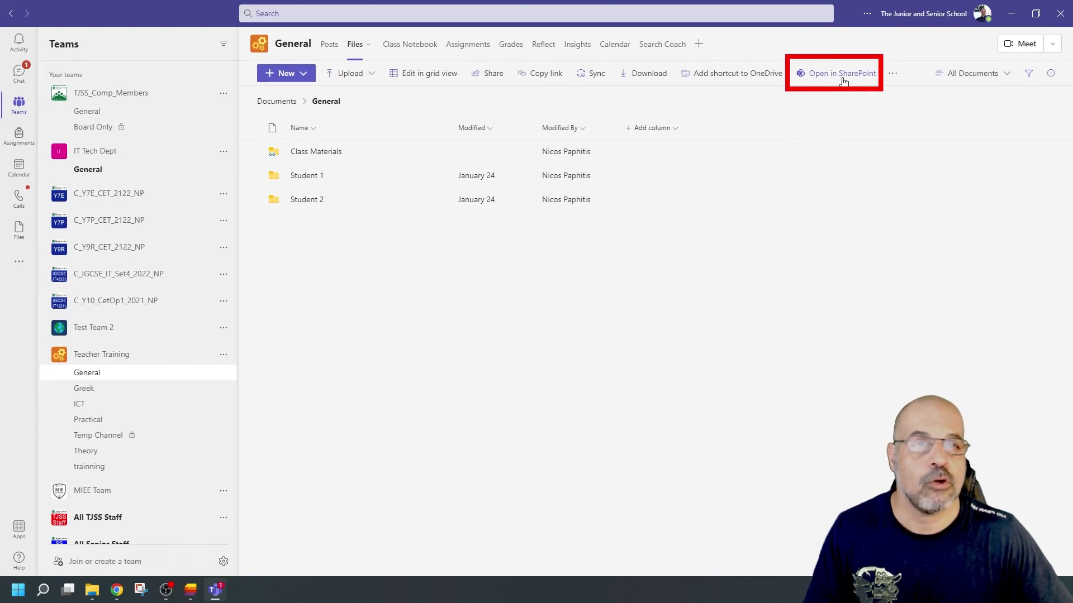
left_click(893, 75)
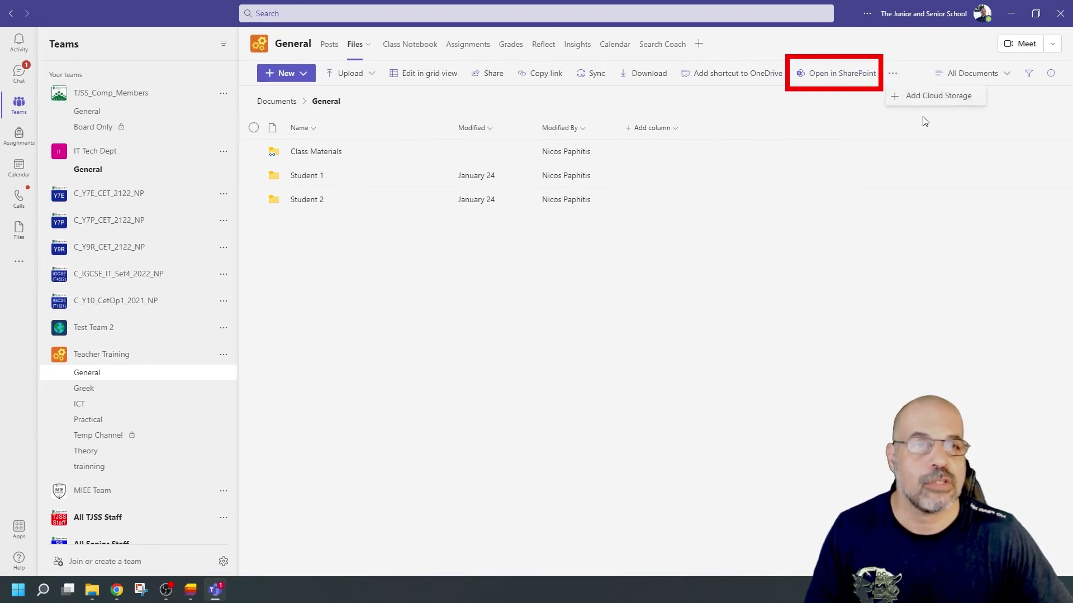
left_click(839, 74)
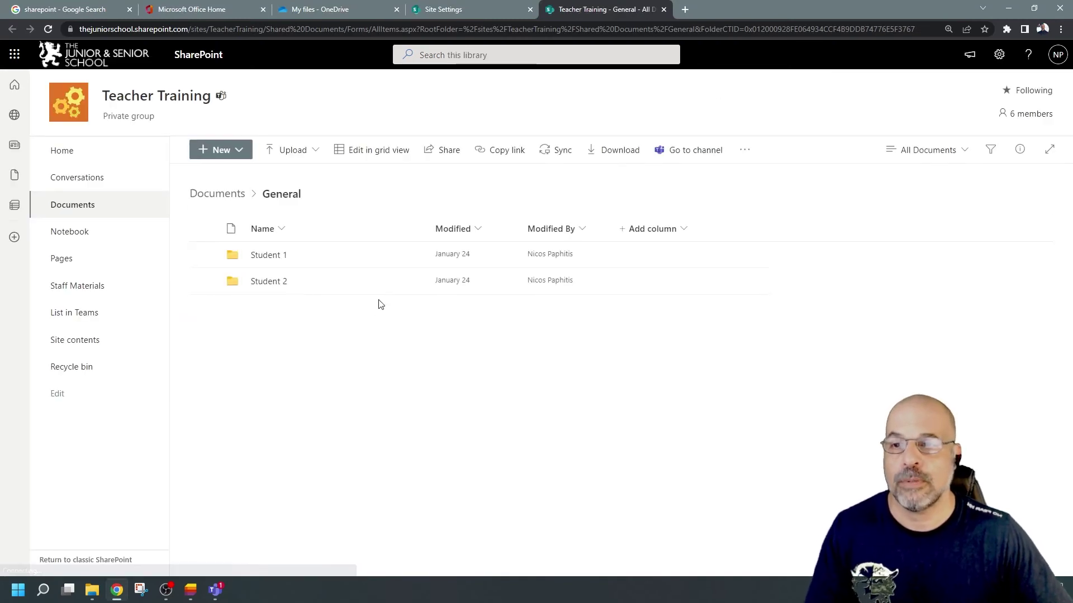
Step: View the Teacher Training site settings through its site contents to locate the regional settings, then close the page
left_click(78, 341)
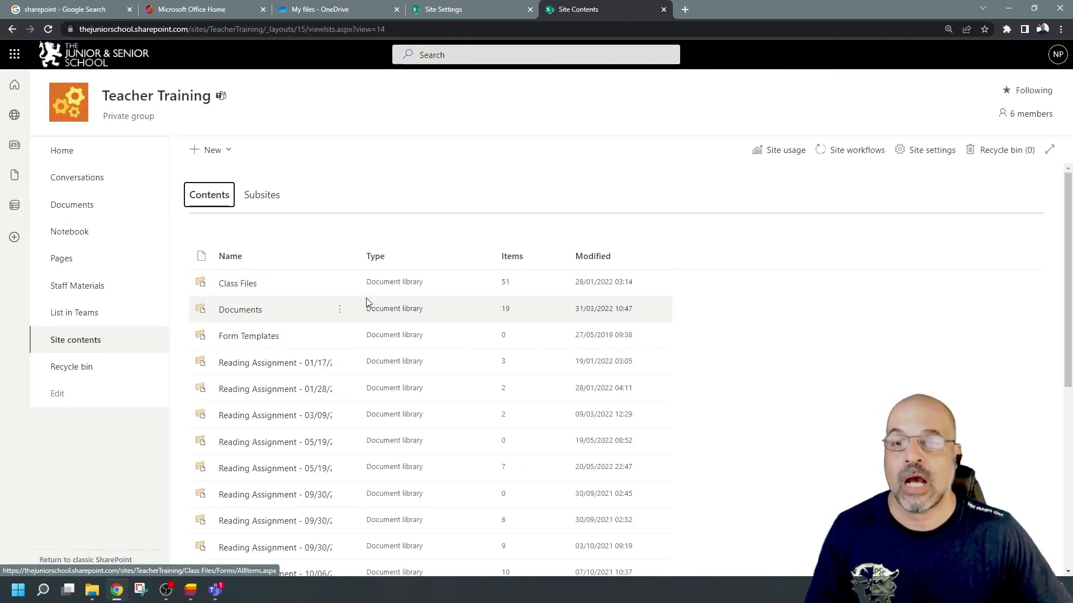
left_click(920, 151)
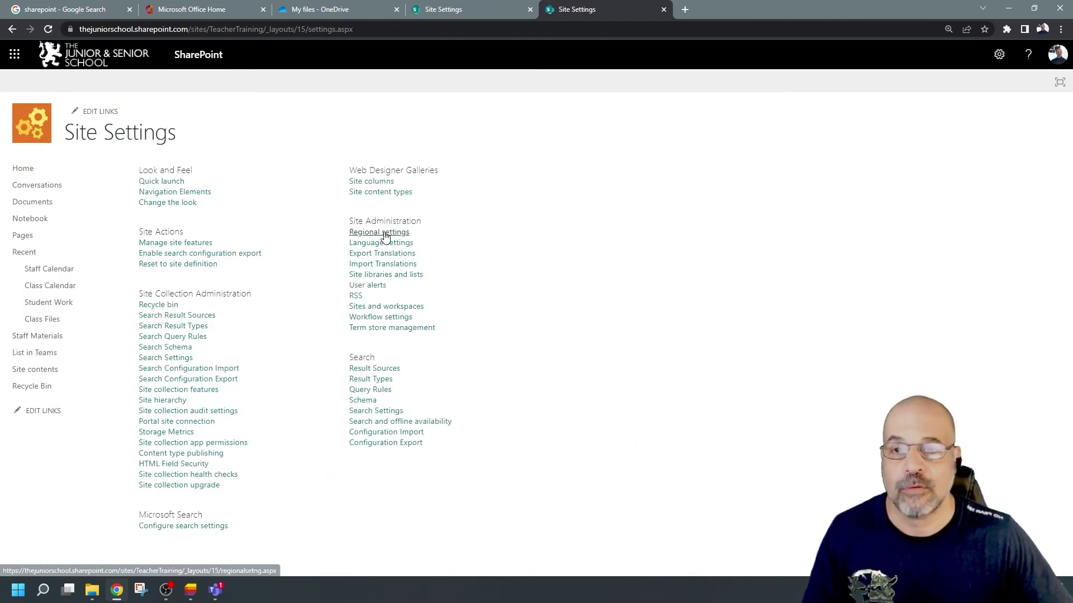
left_click(663, 9)
Step: Go to the Microsoft Office home page in the browser and open SharePoint from its app list
left_click(205, 12)
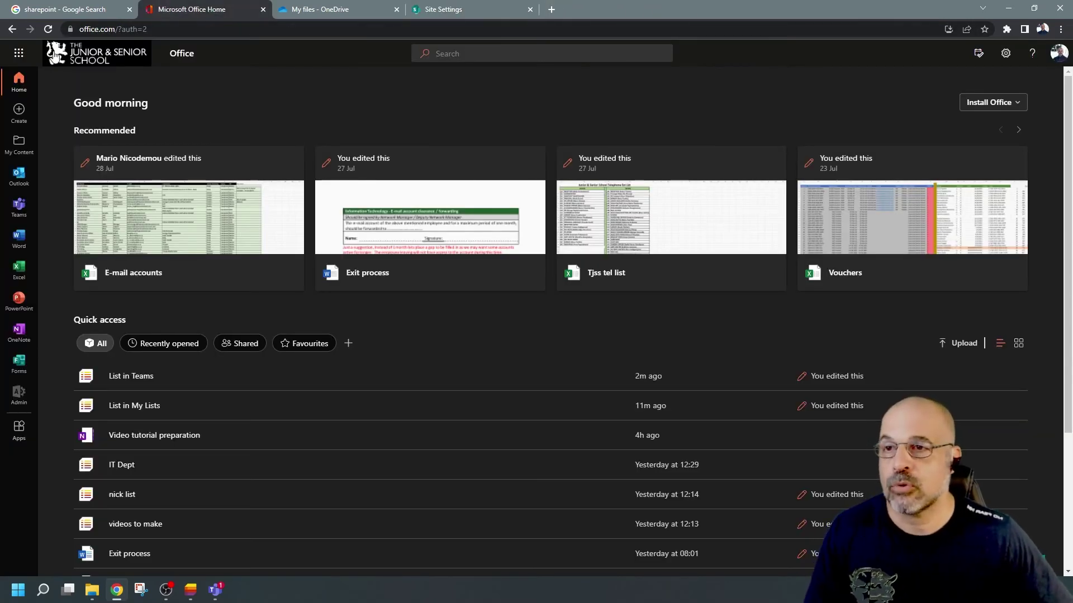
left_click(19, 54)
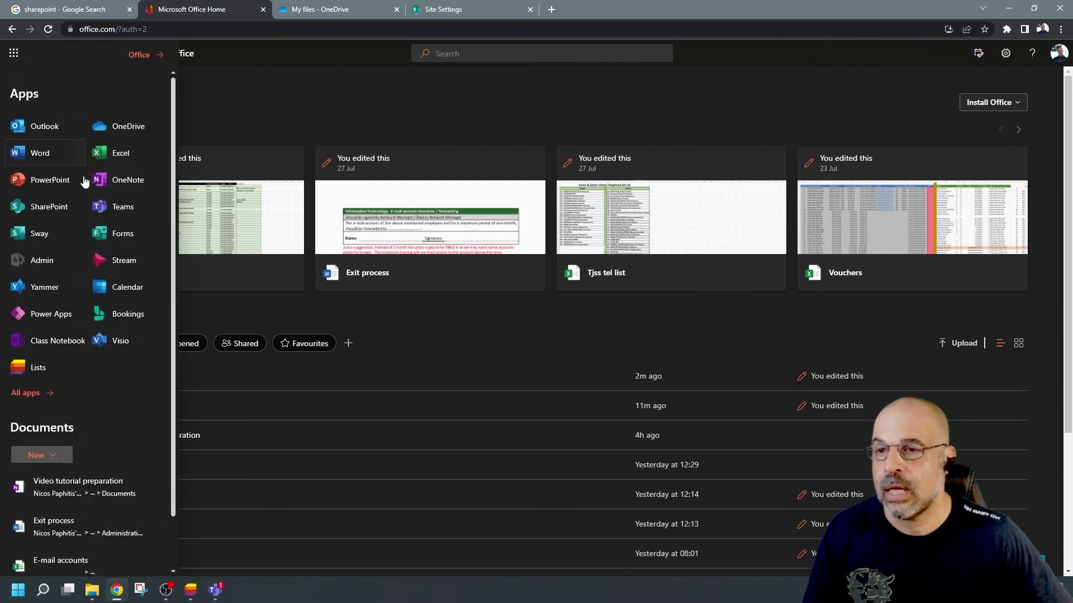
left_click(50, 208)
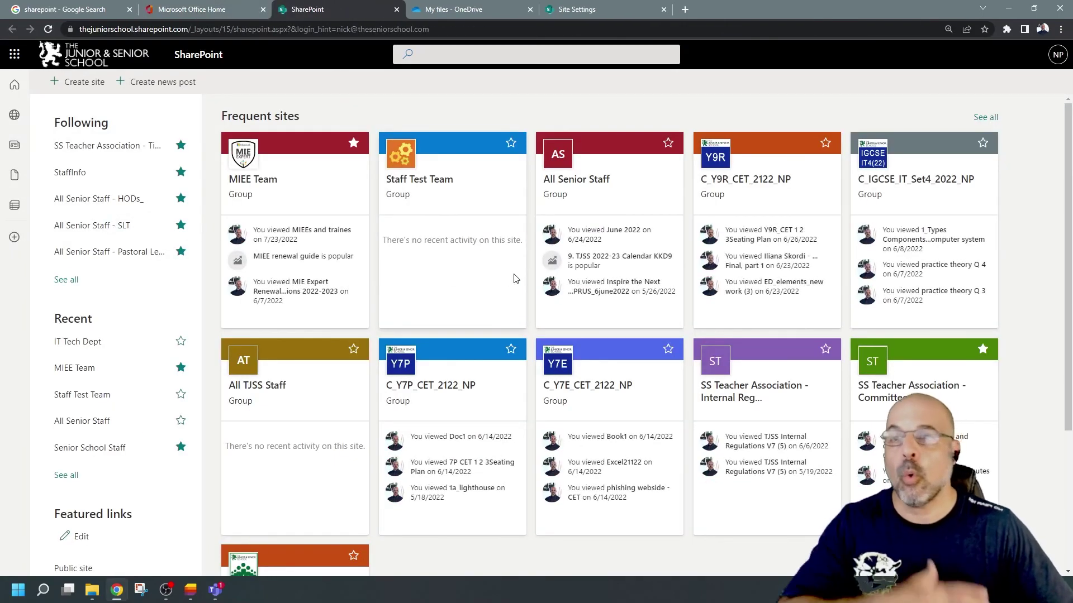
Step: Browse the frequent SharePoint sites, open the MIEE Team site, and open its regional settings
mouse_move(566, 242)
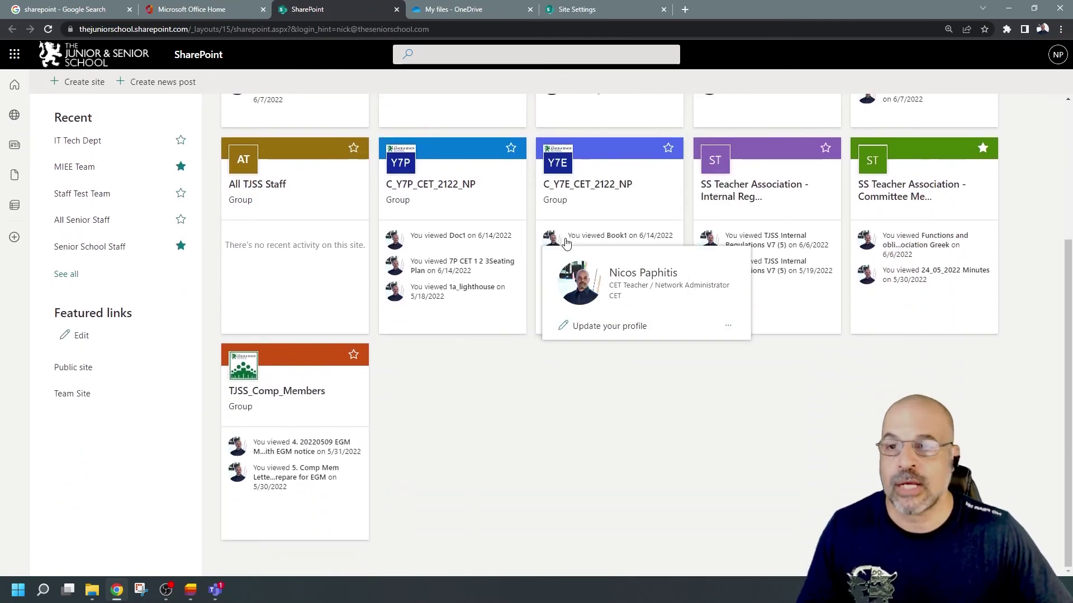
scroll(507, 246, "down", 2)
scroll(227, 311, "up", 2)
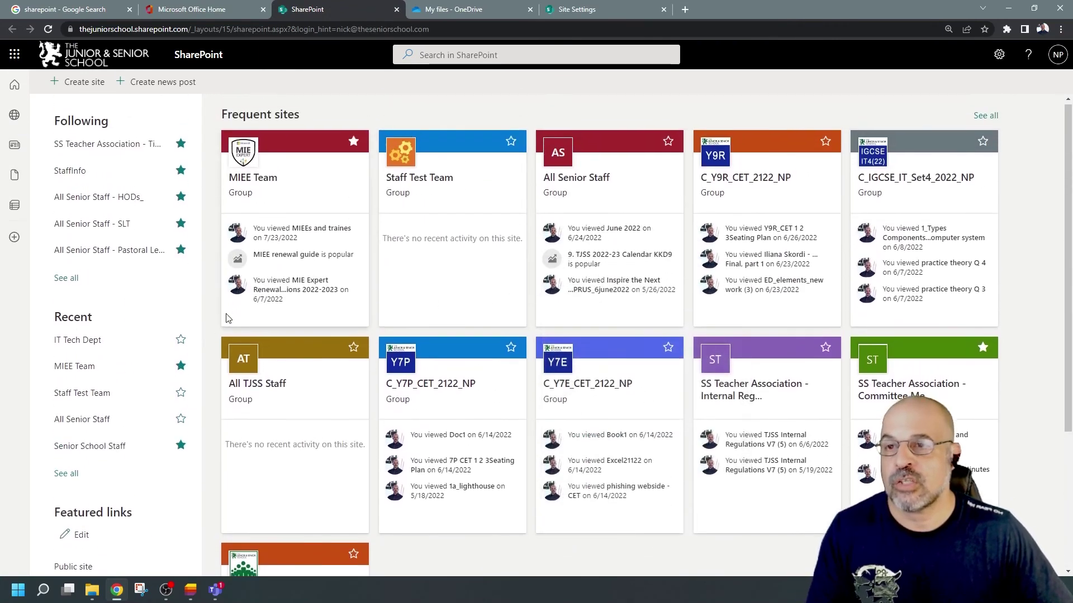
scroll(119, 312, "down", 3)
scroll(369, 357, "up", 2)
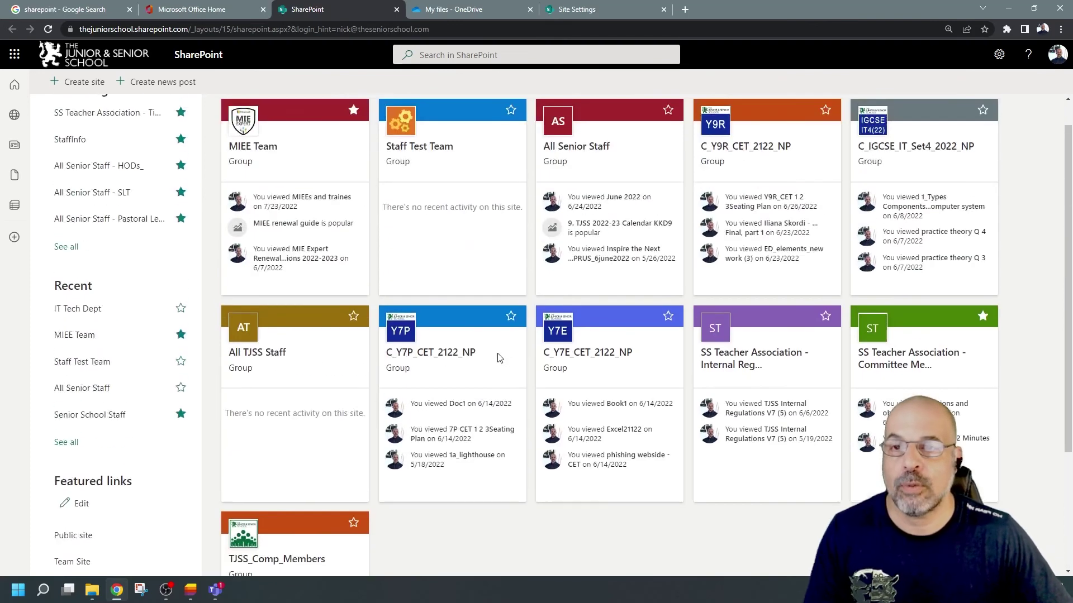
left_click(307, 128)
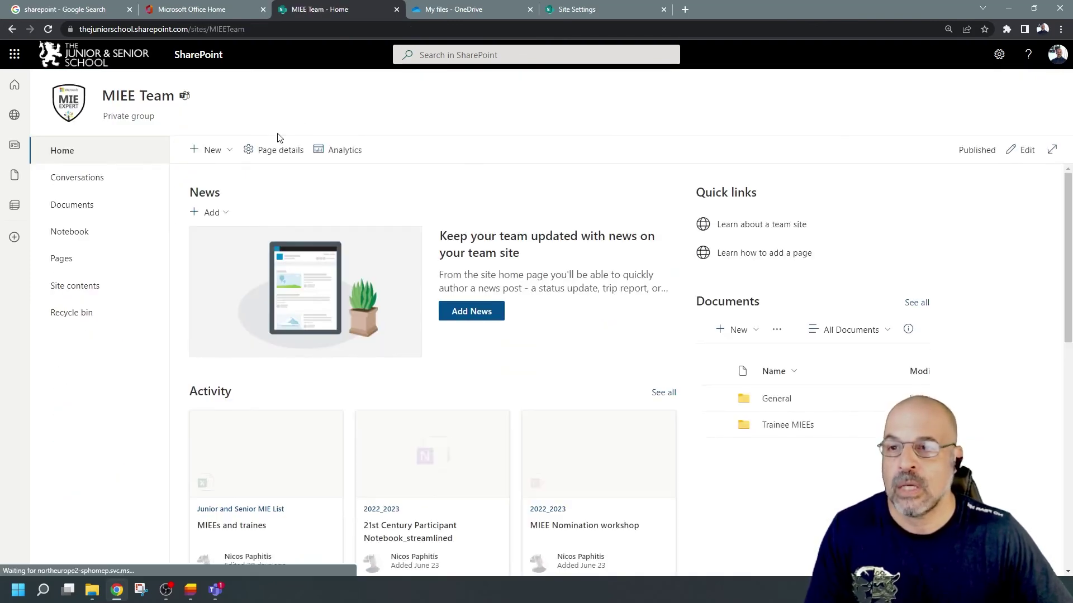
left_click(96, 286)
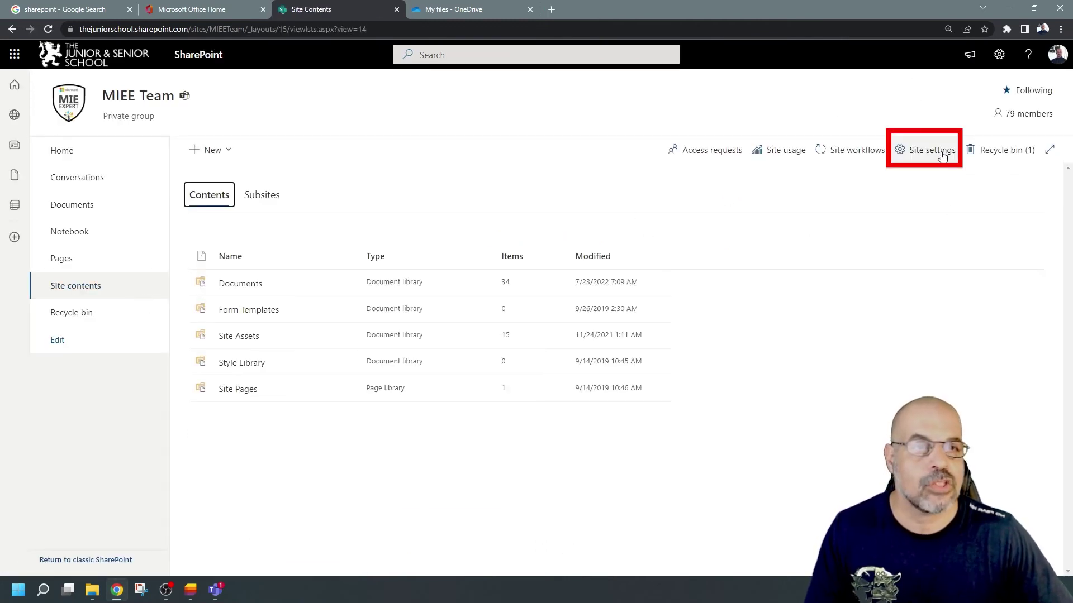
left_click(942, 155)
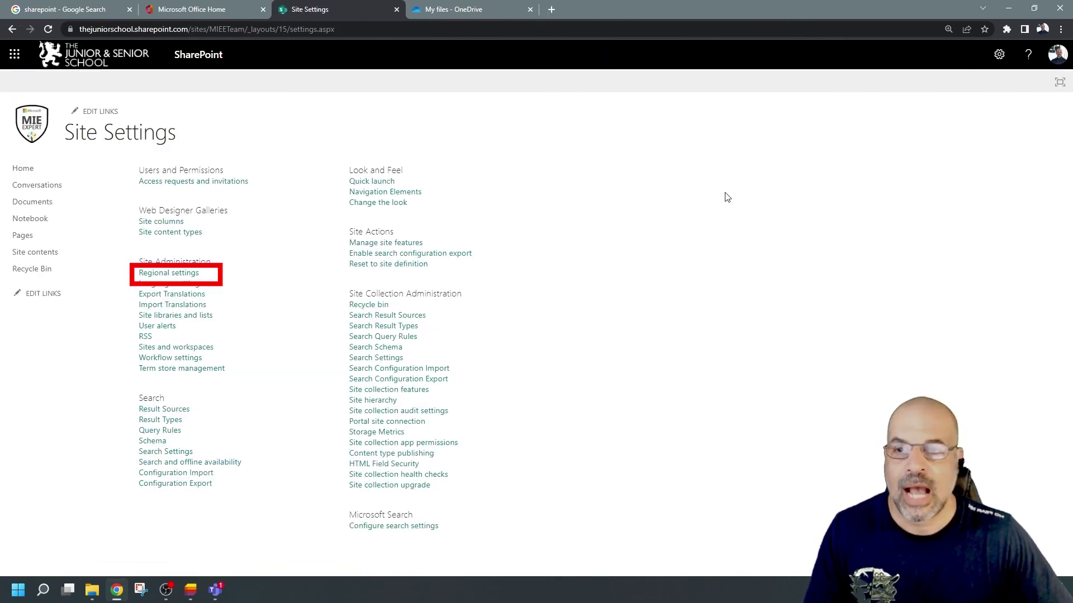
left_click(180, 274)
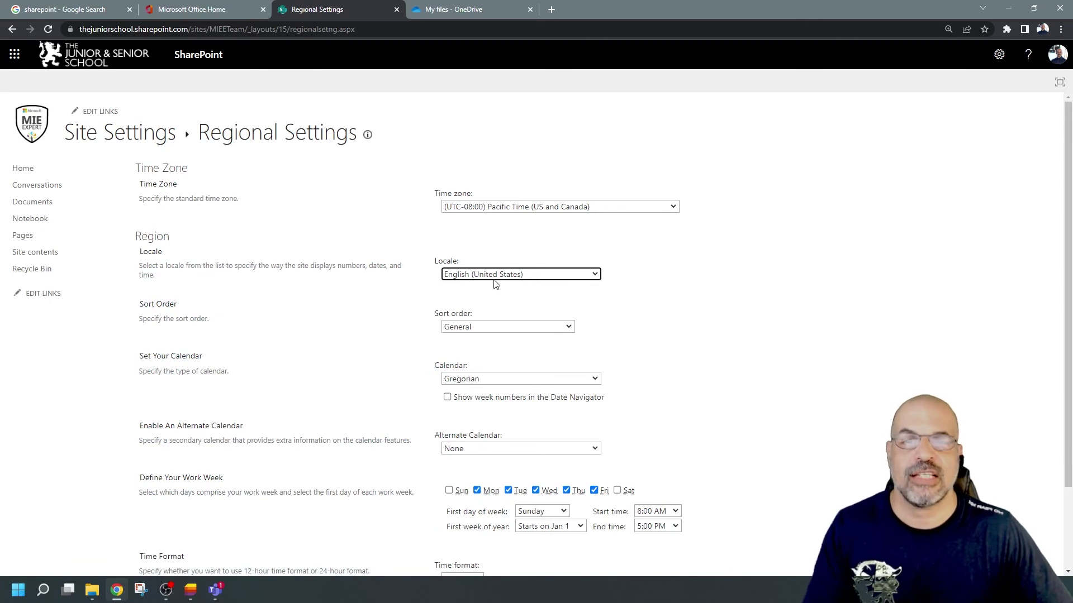
Step: Set the MIEE Team site's locale to English (United Kingdom) and save the regional settings
left_click(510, 275)
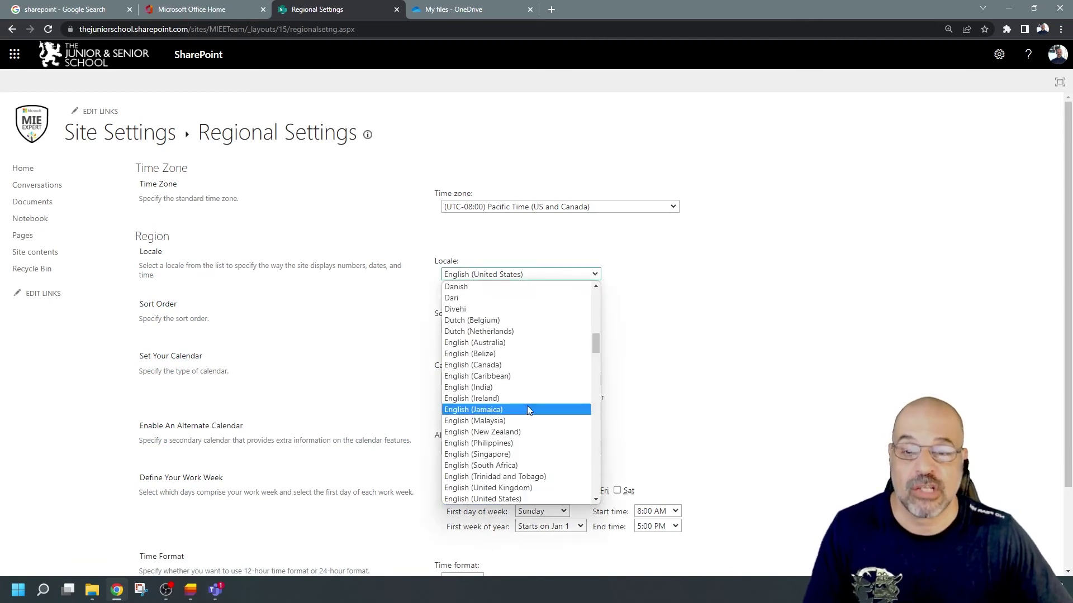
left_click(540, 492)
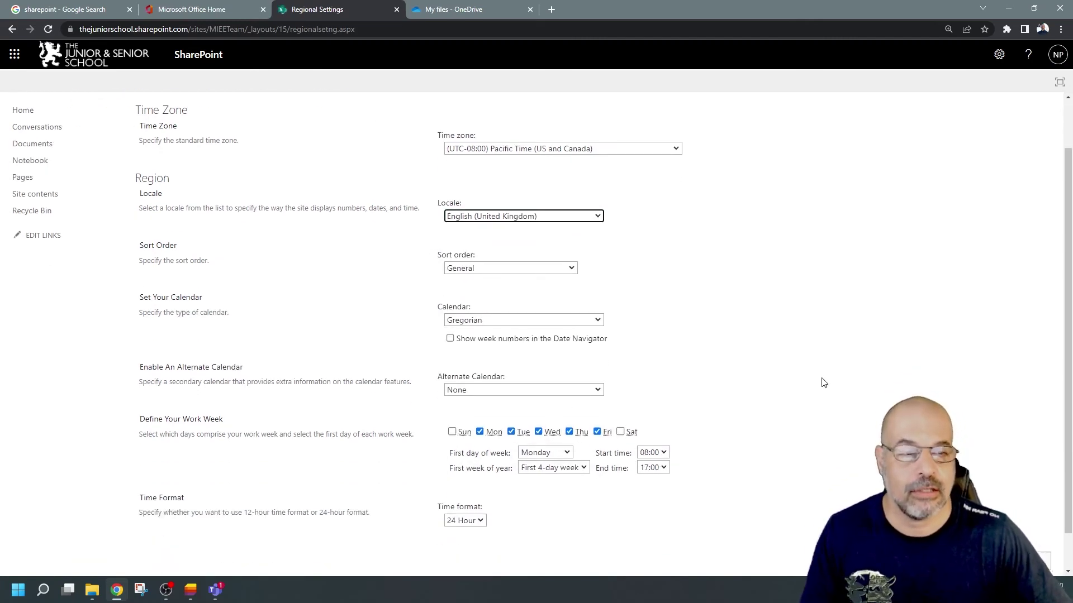
scroll(821, 378, "down", 2)
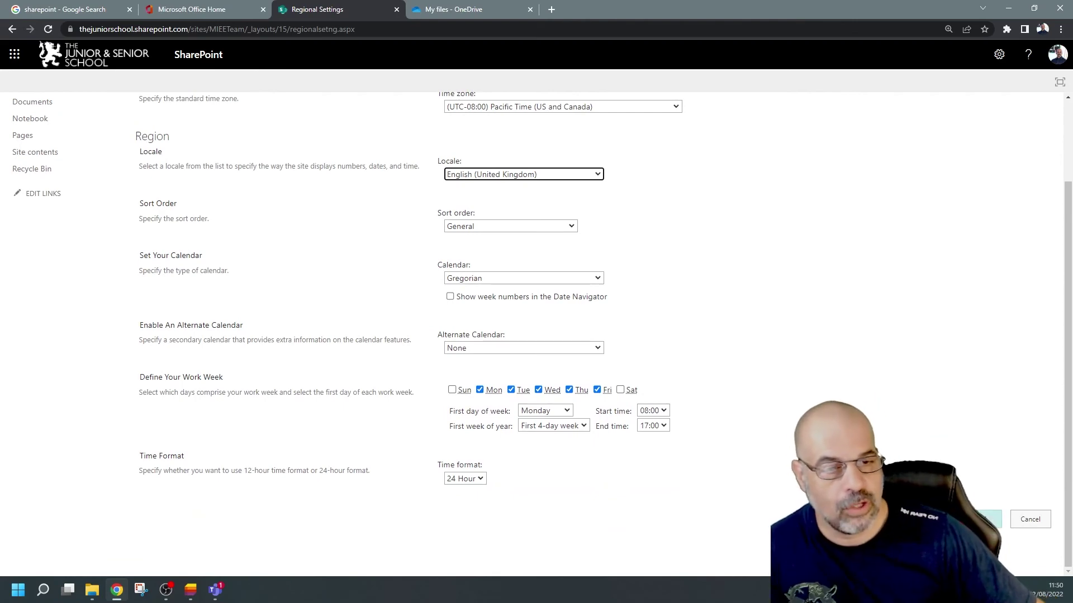
left_click(985, 520)
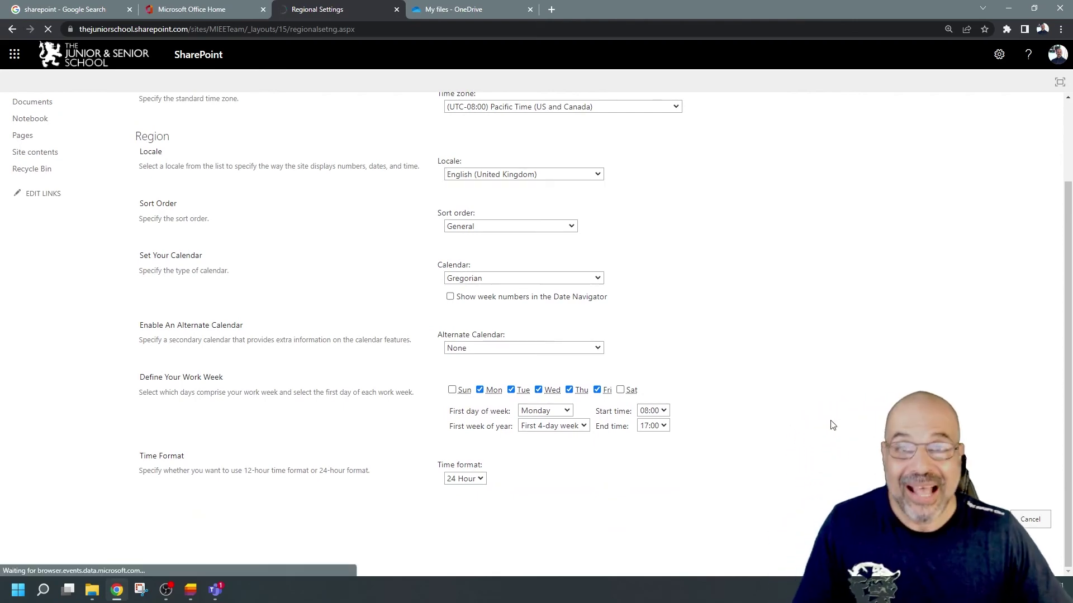